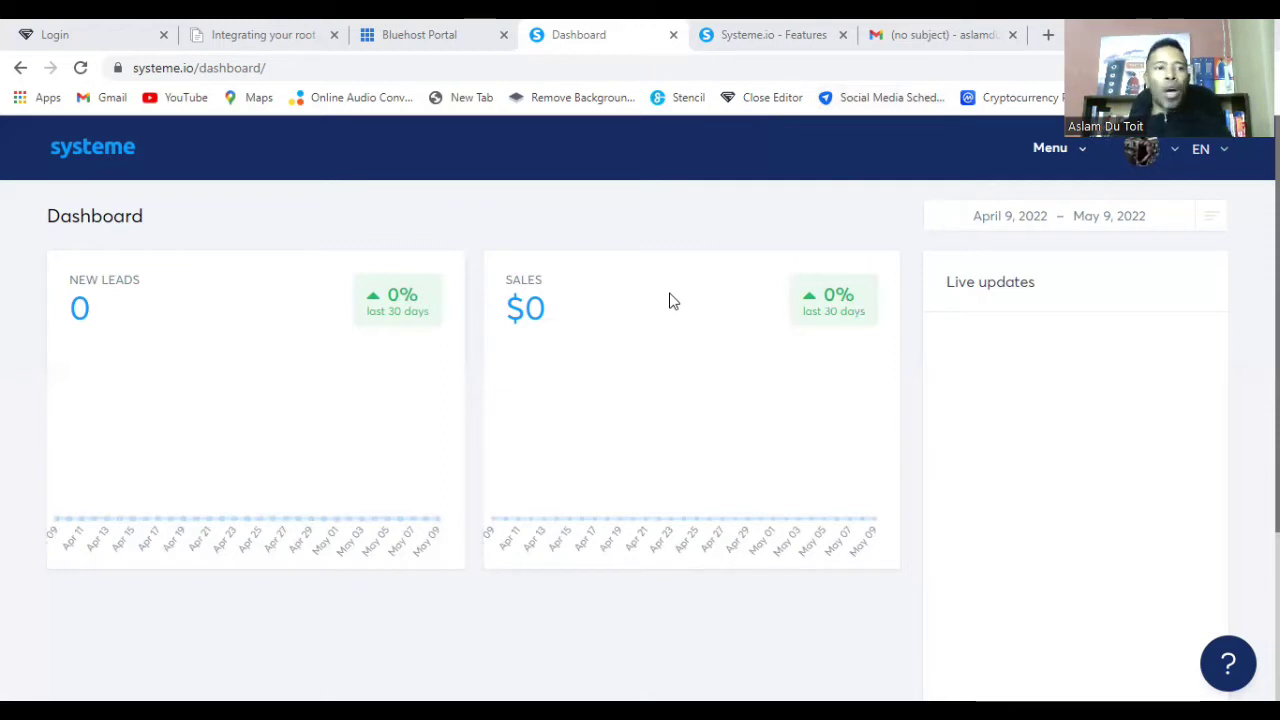
Step: Go from the Systeme.io account menu to Settings and the Custom domains page
click(1172, 158)
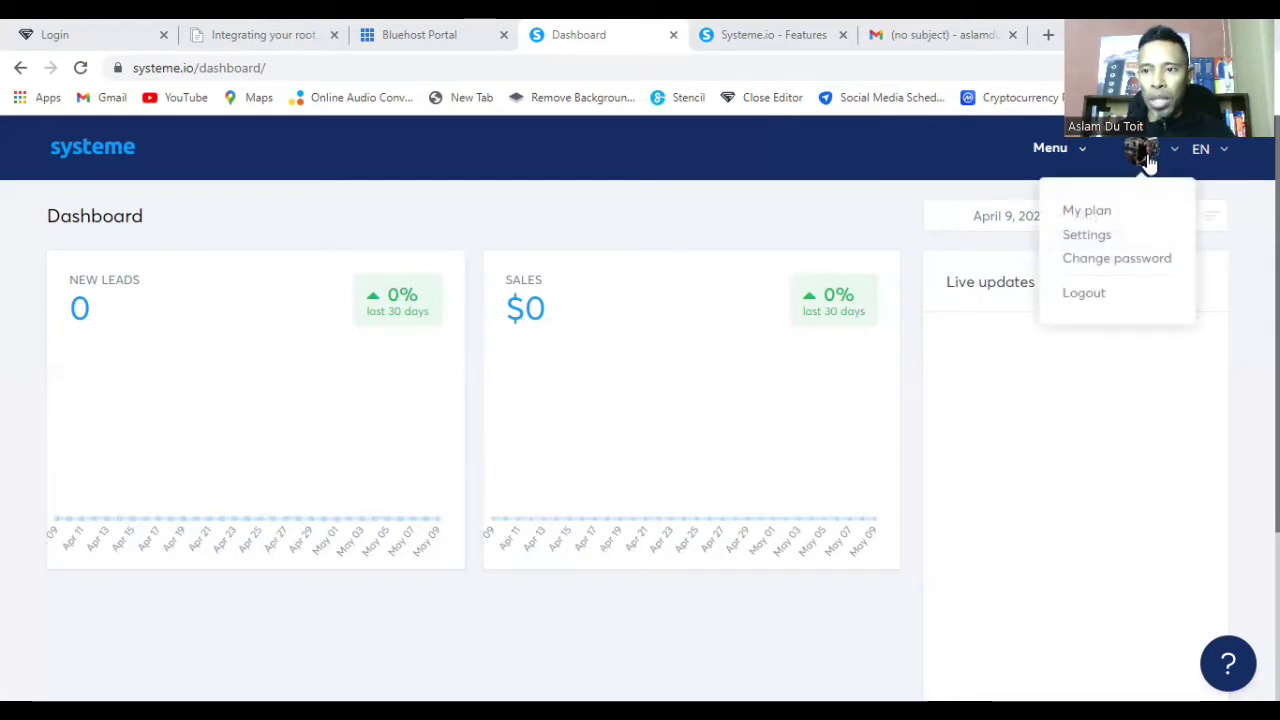
click(1085, 235)
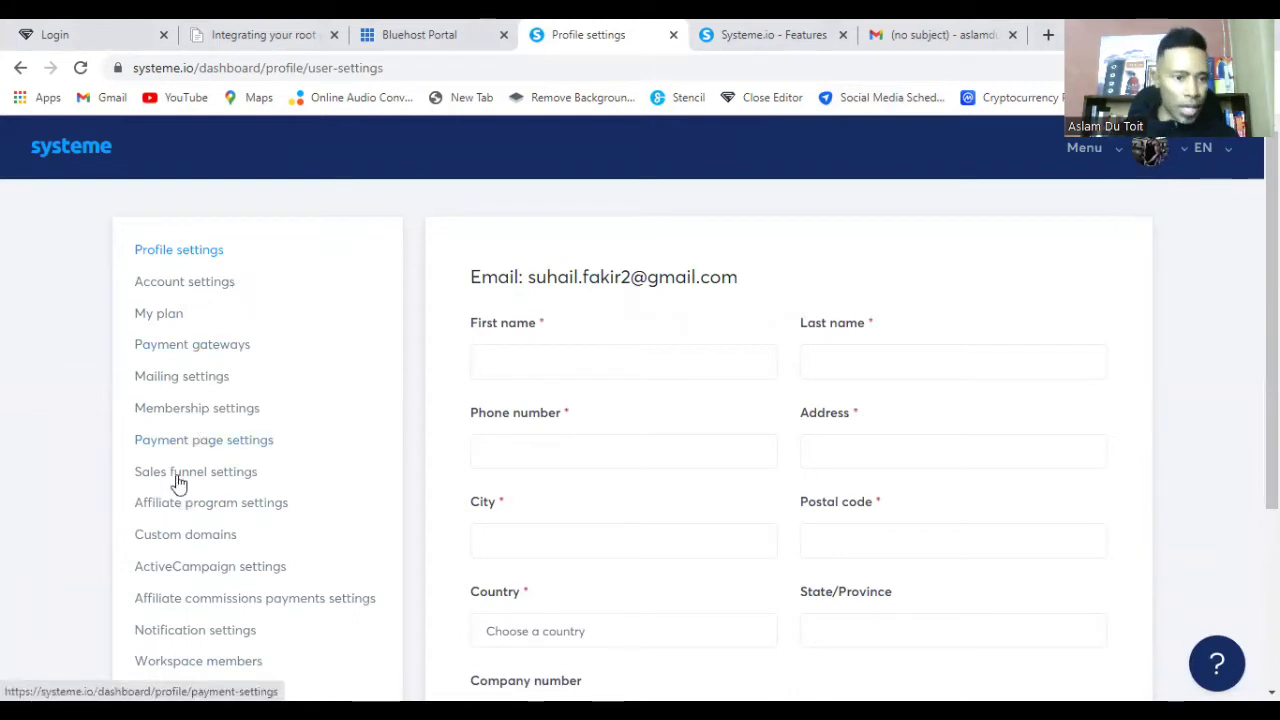
click(178, 541)
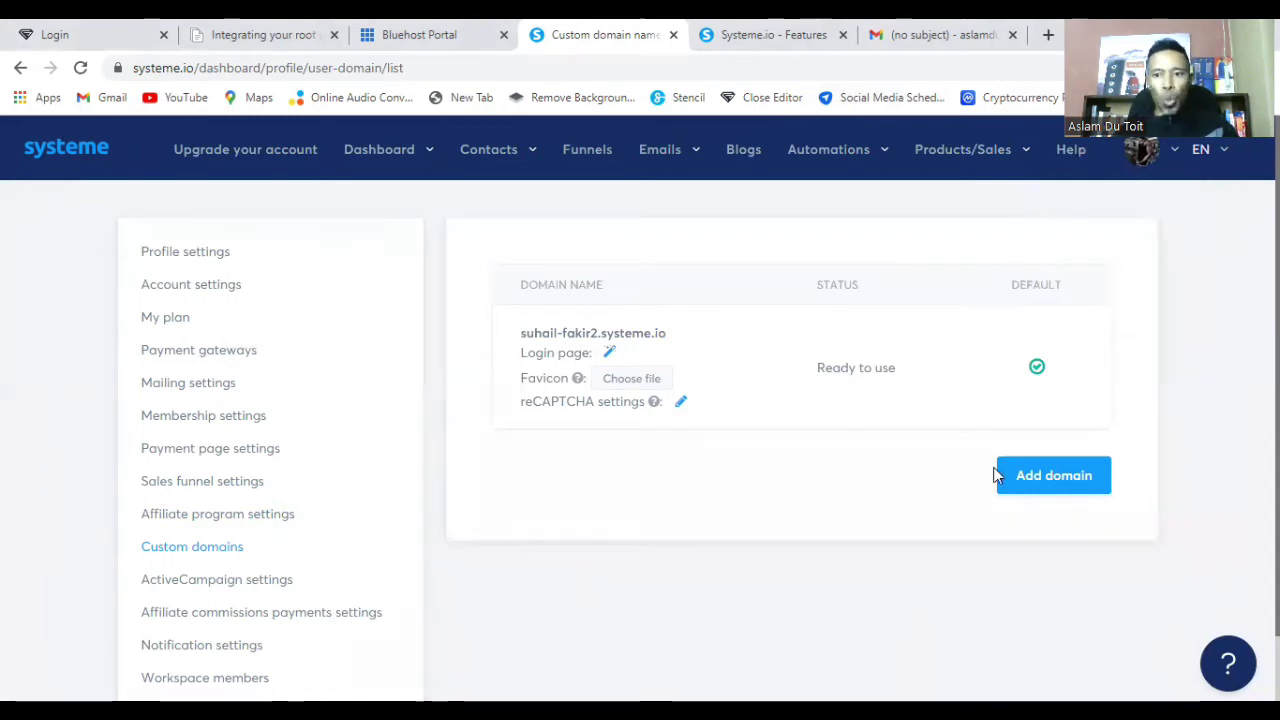
click(1038, 477)
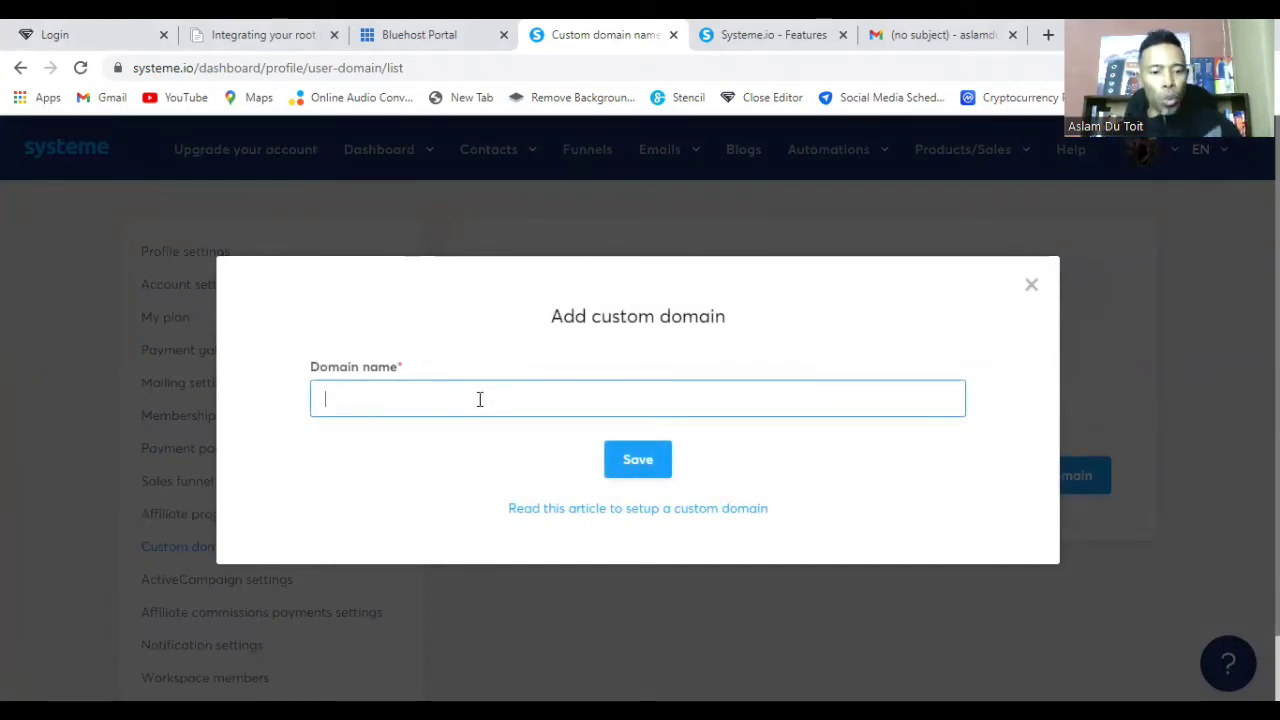
text(www.)
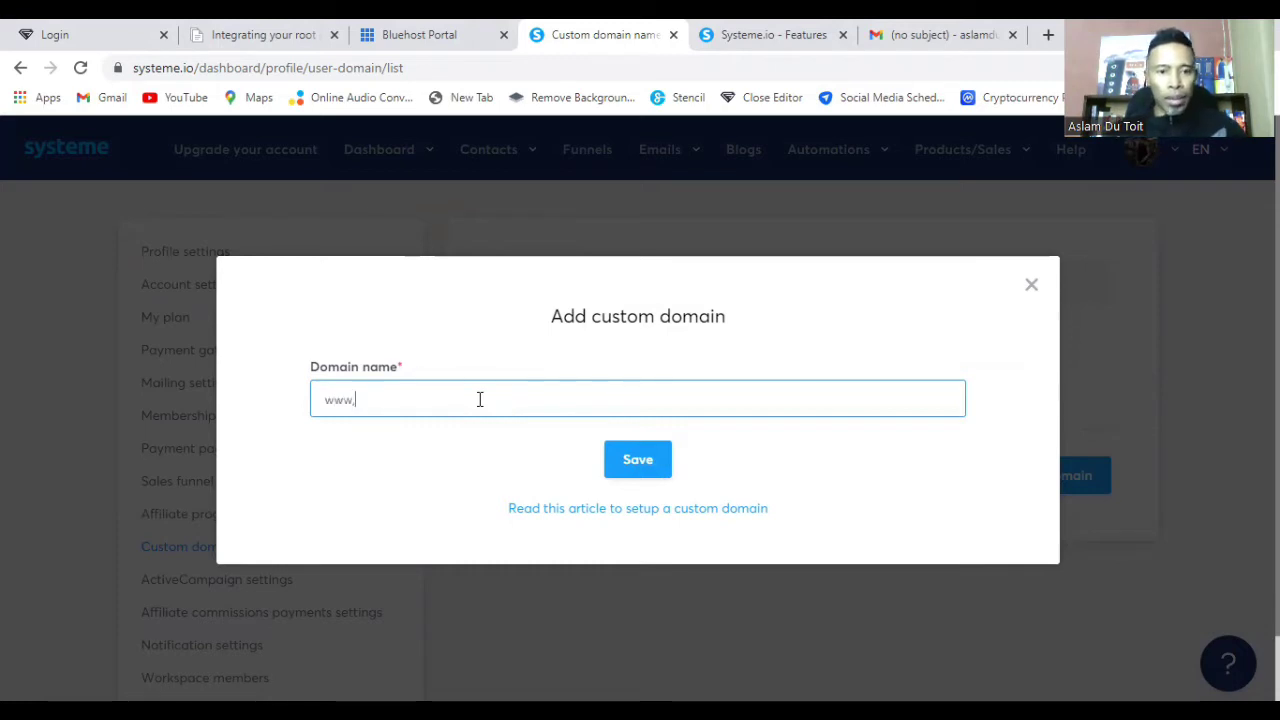
text(a)
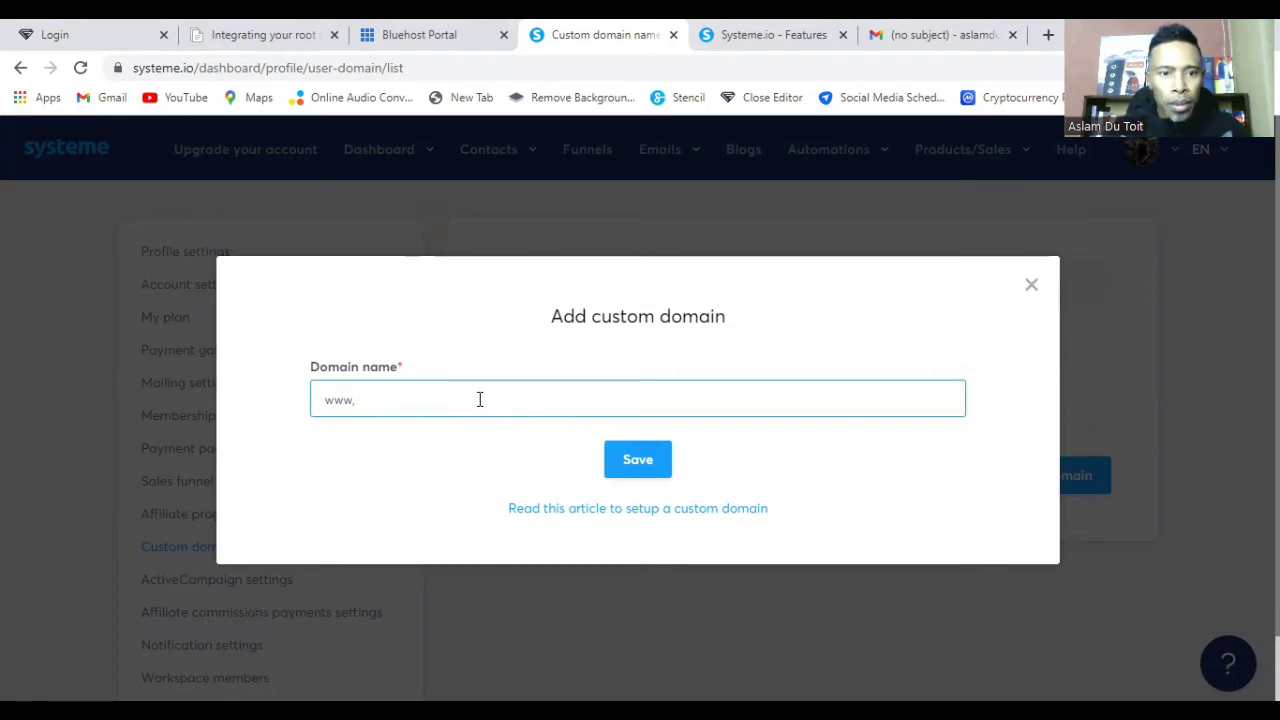
text(leanbodyz.c)
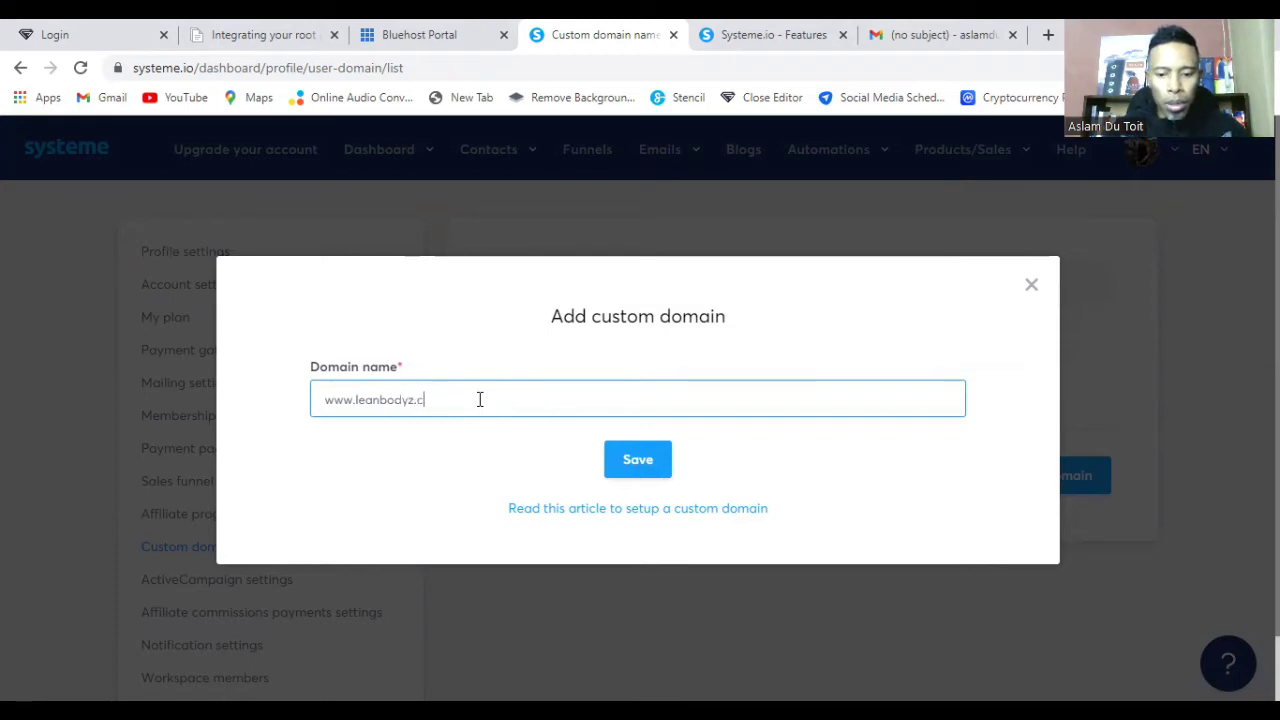
text(om)
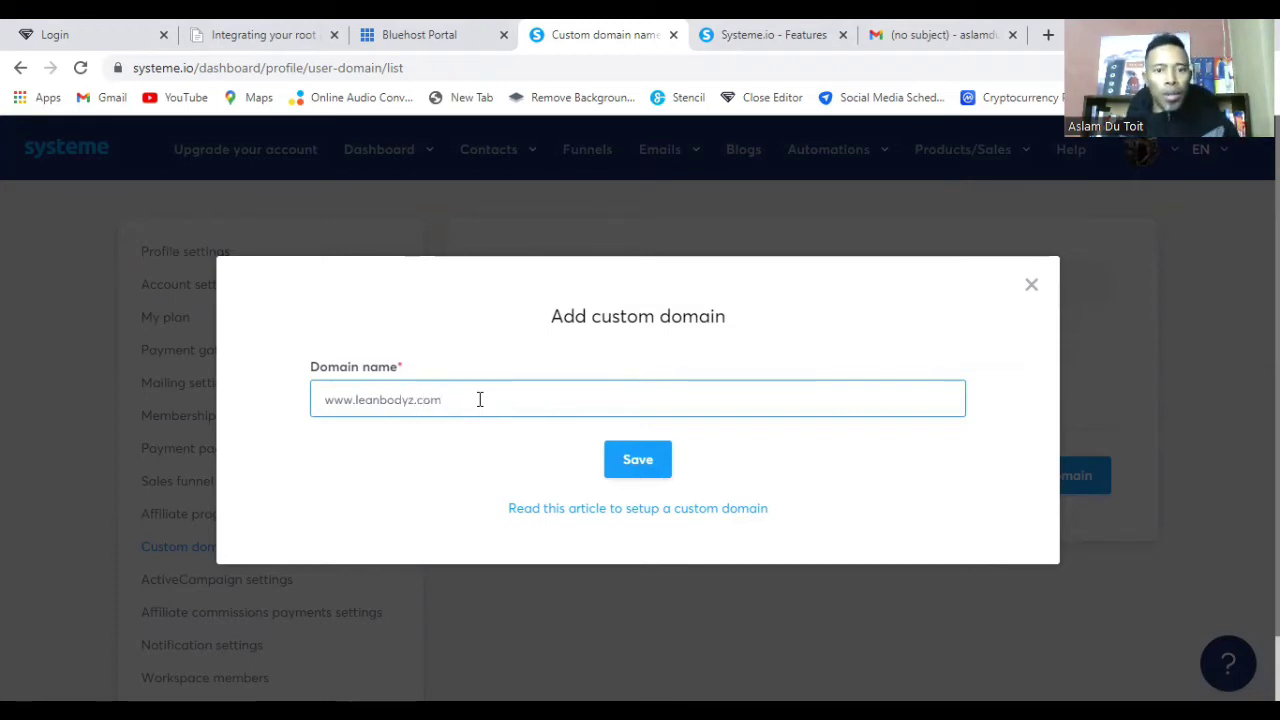
click(632, 460)
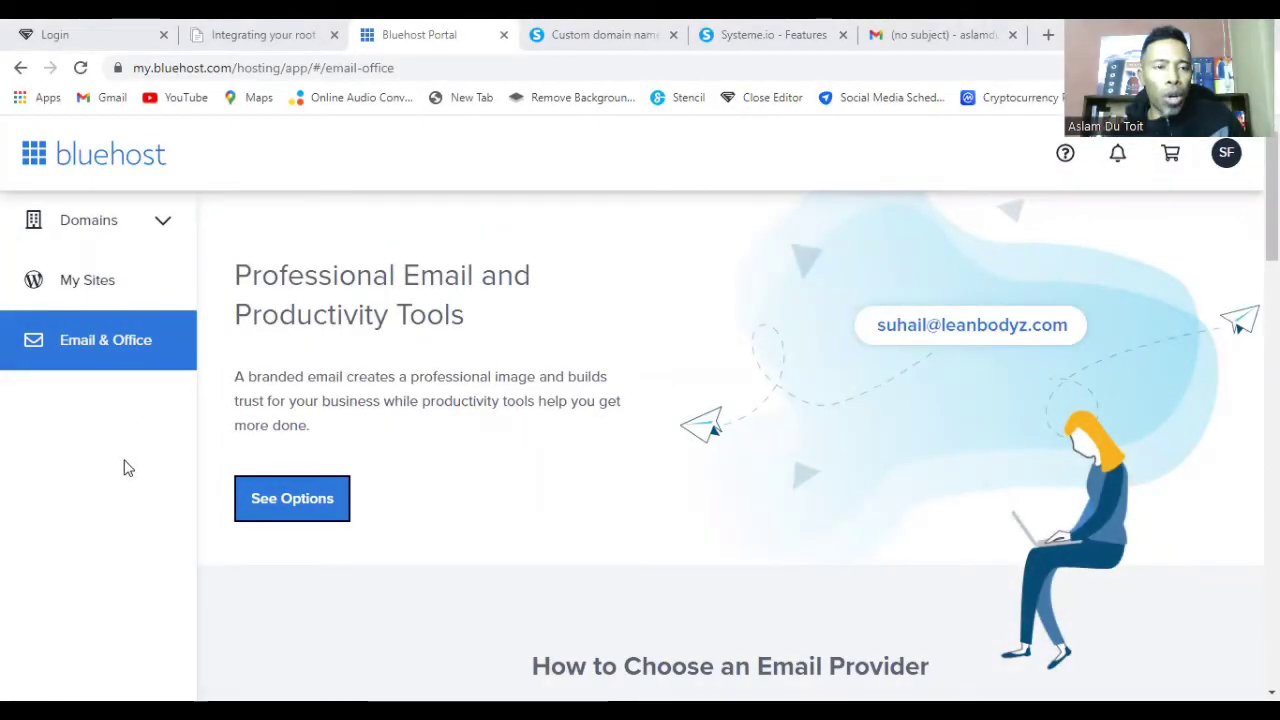
Step: Open the leanbodyz.com management page from Domains > My Domains
click(164, 226)
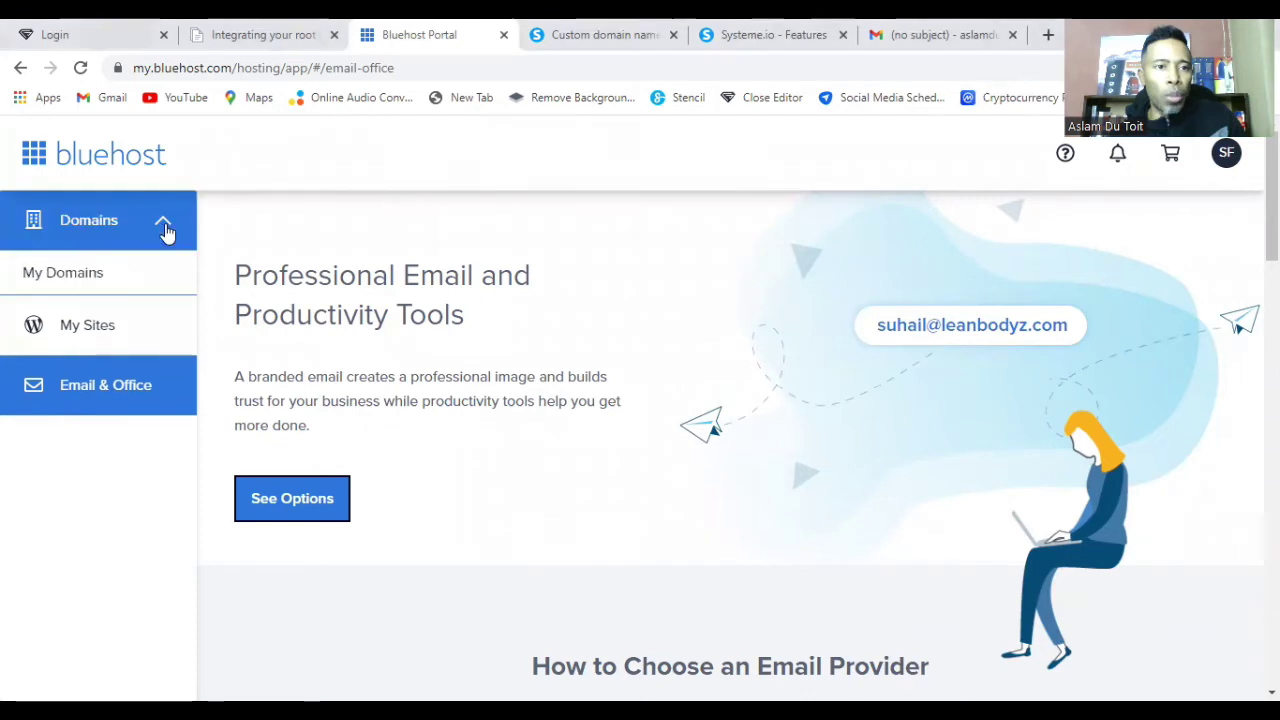
click(86, 277)
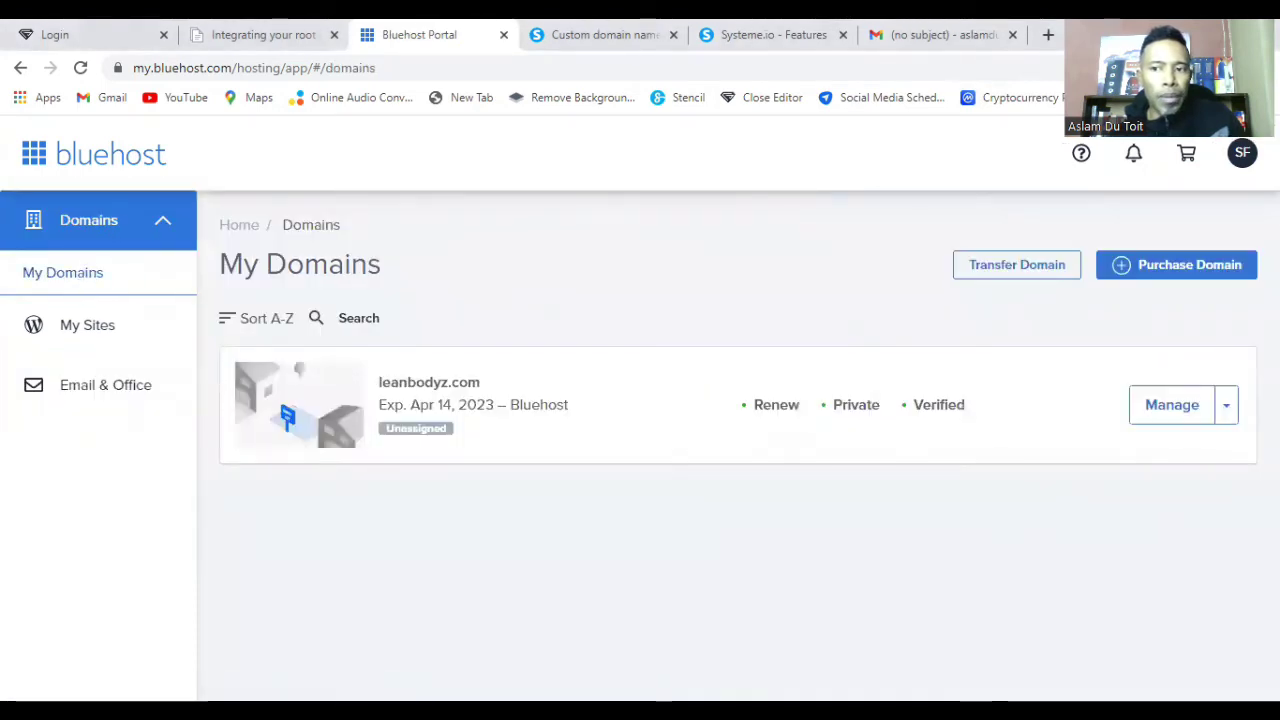
click(1176, 407)
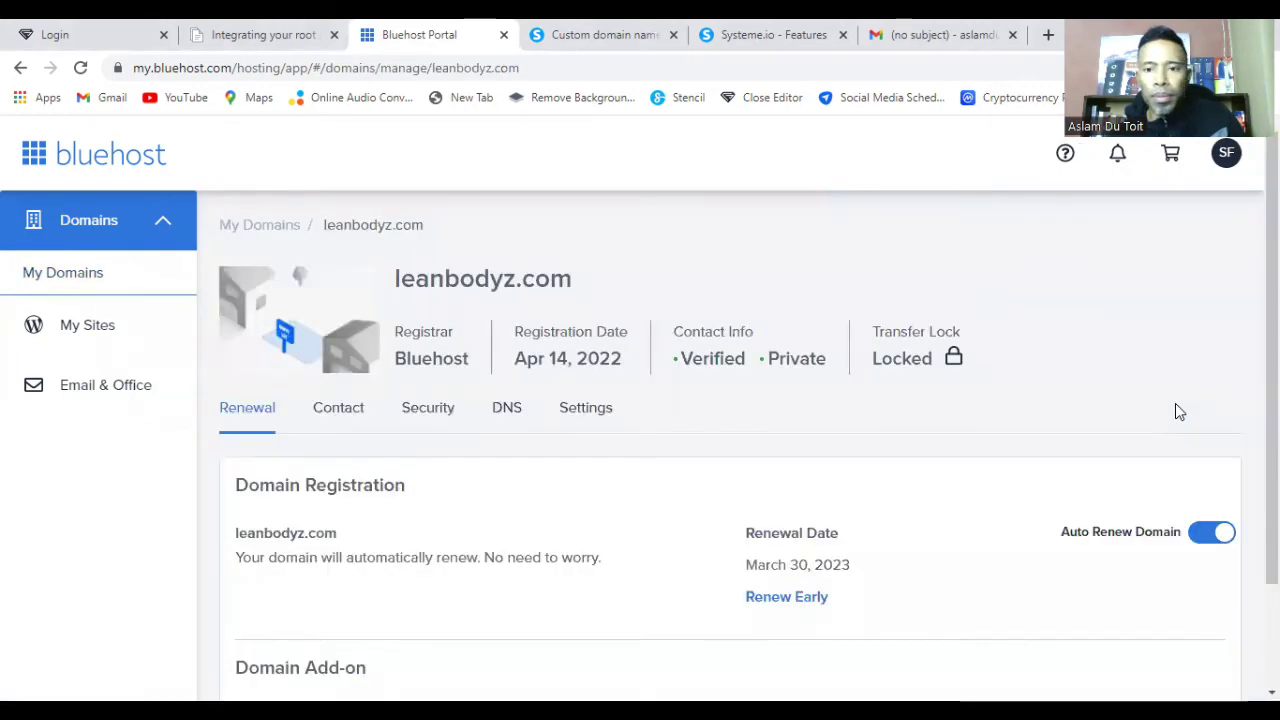
Step: Go to the domain's DNS settings and begin adding a CNAME record
scroll(740, 420, down, 1)
scroll(740, 445, down, 2)
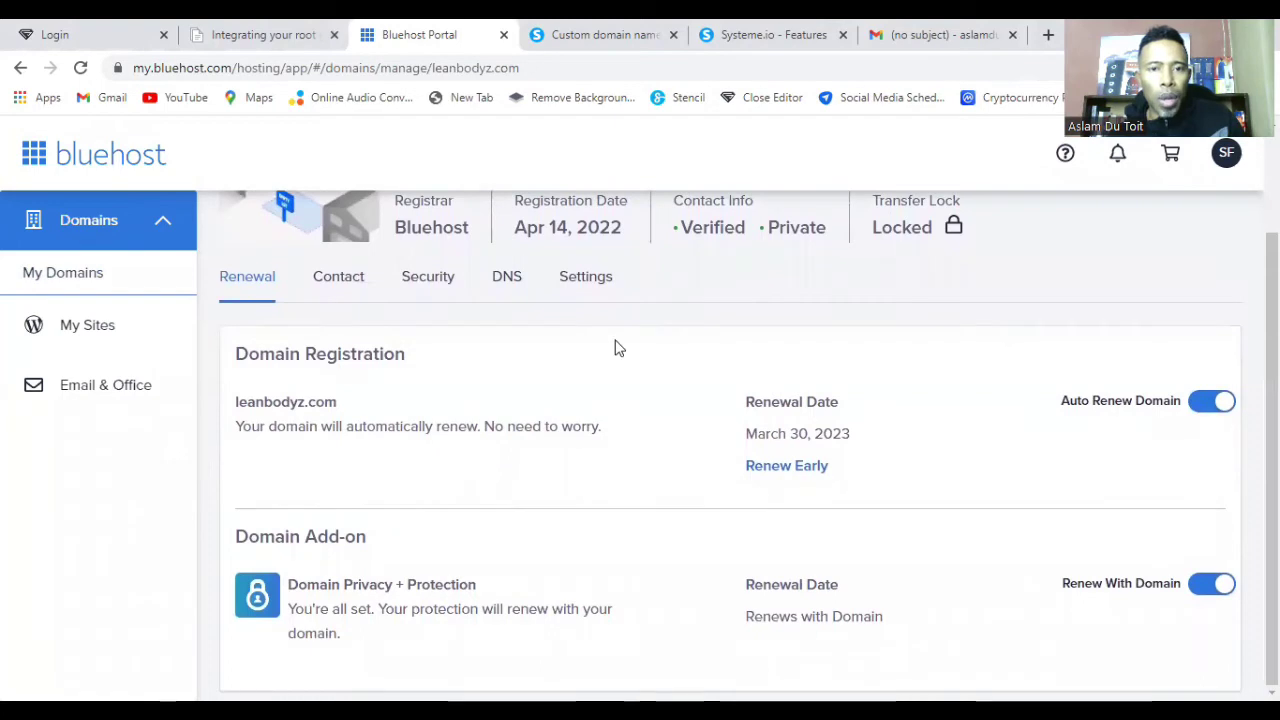
click(507, 280)
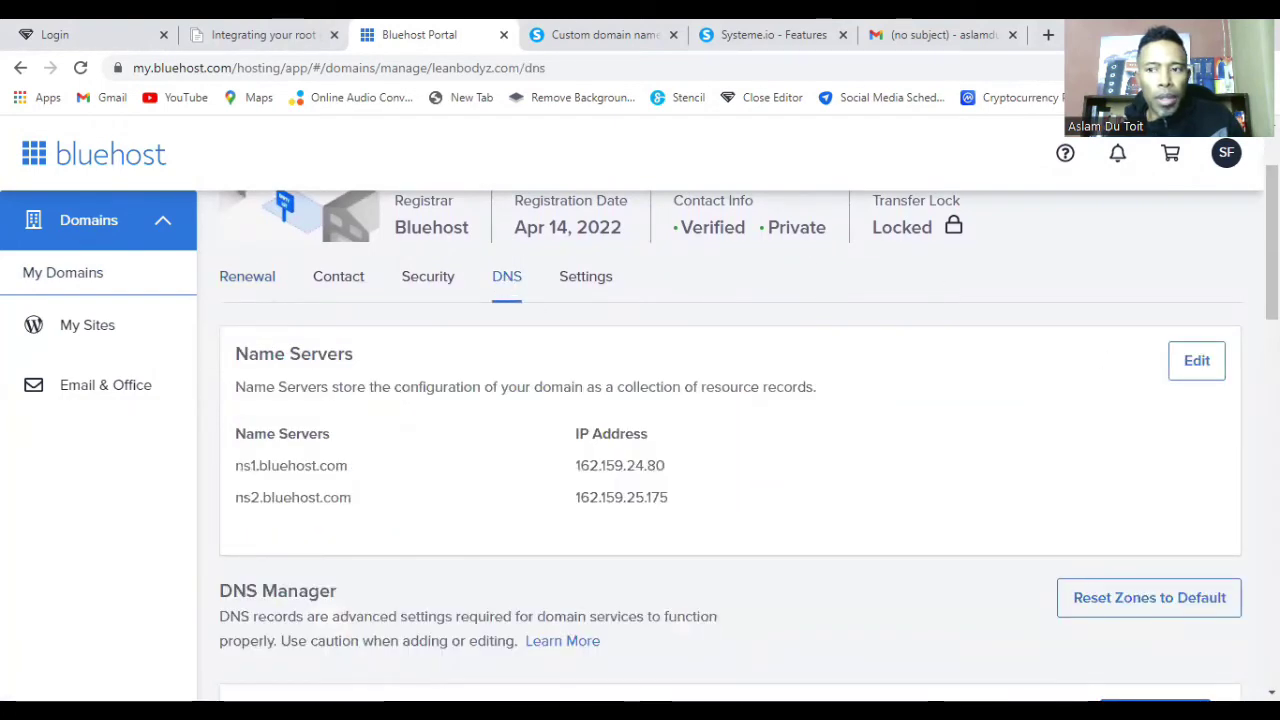
scroll(1014, 363, down, 1)
scroll(730, 450, down, 1)
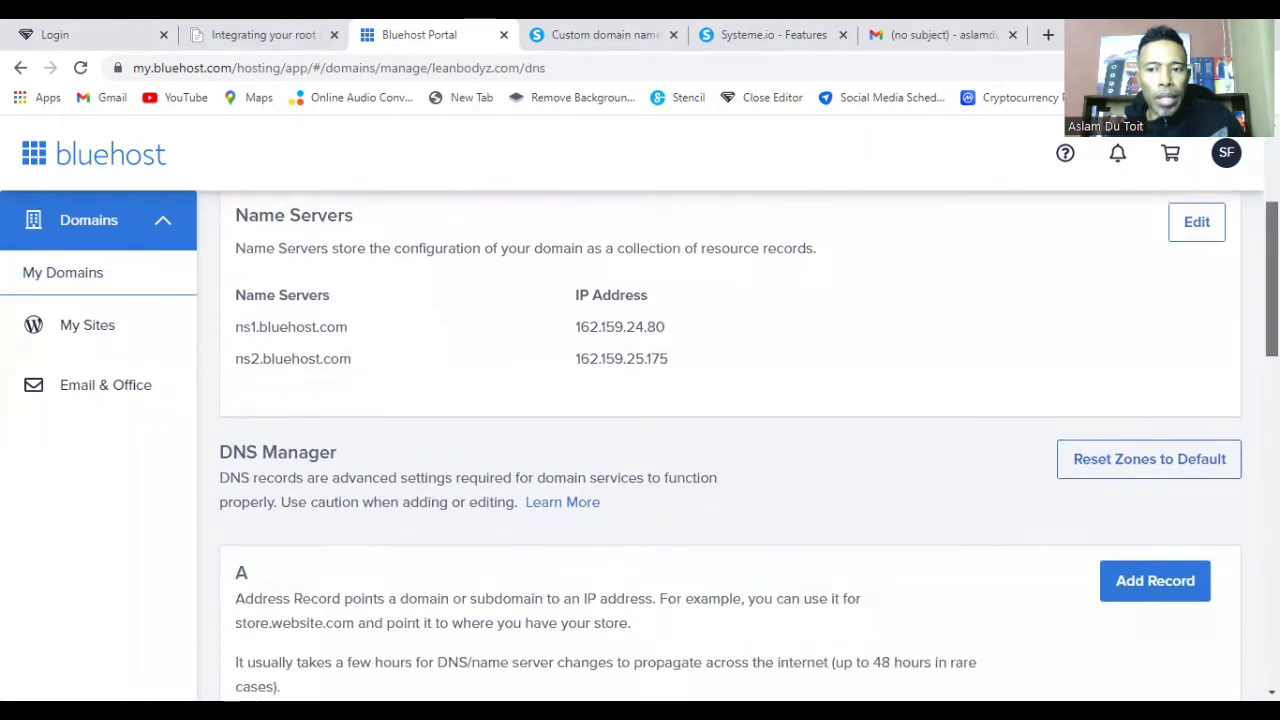
scroll(730, 450, down, 2)
scroll(730, 450, down, 2)
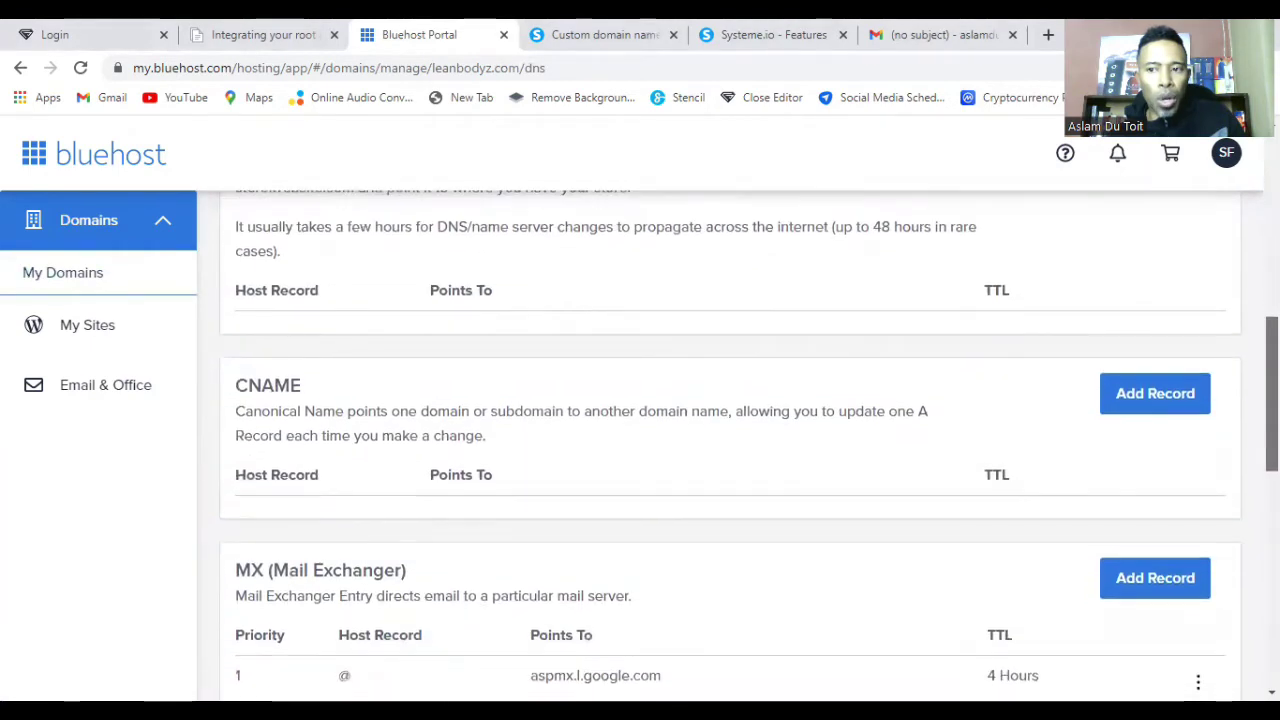
click(1166, 395)
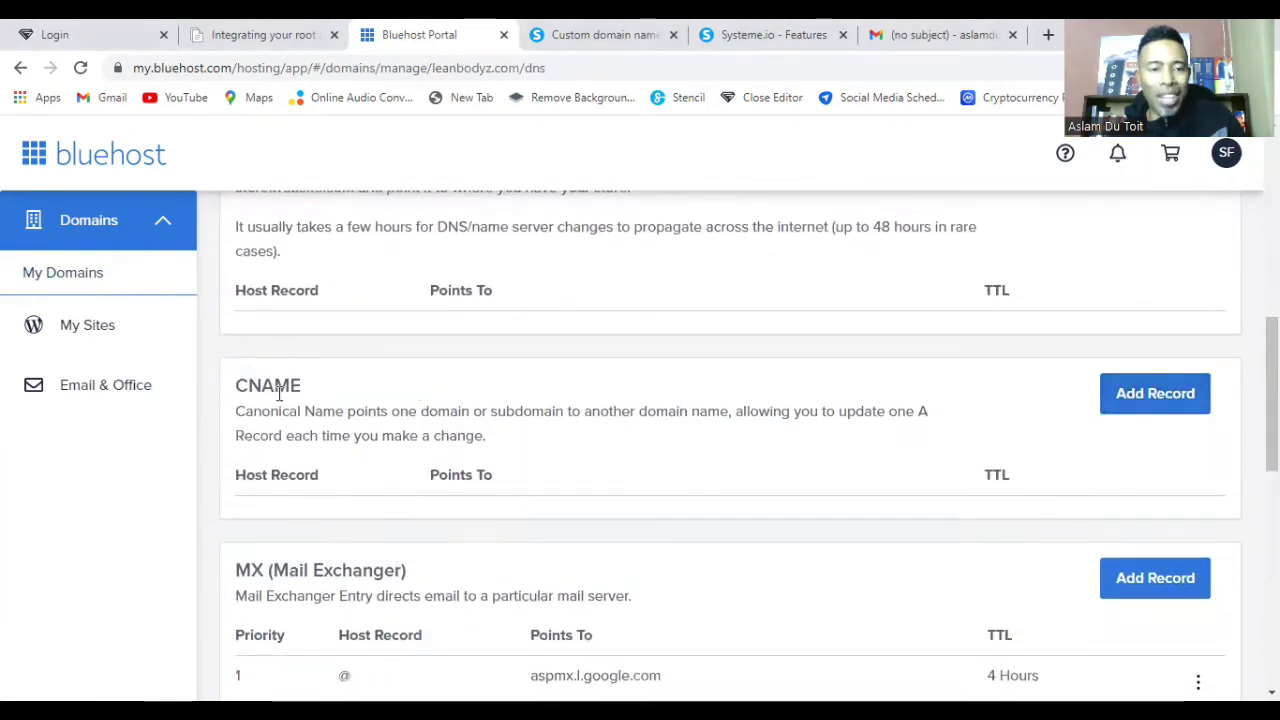
Step: Enter host www pointing to d27p80akd3p5hn.cloudfront.net, with no trailing dot
click(1141, 404)
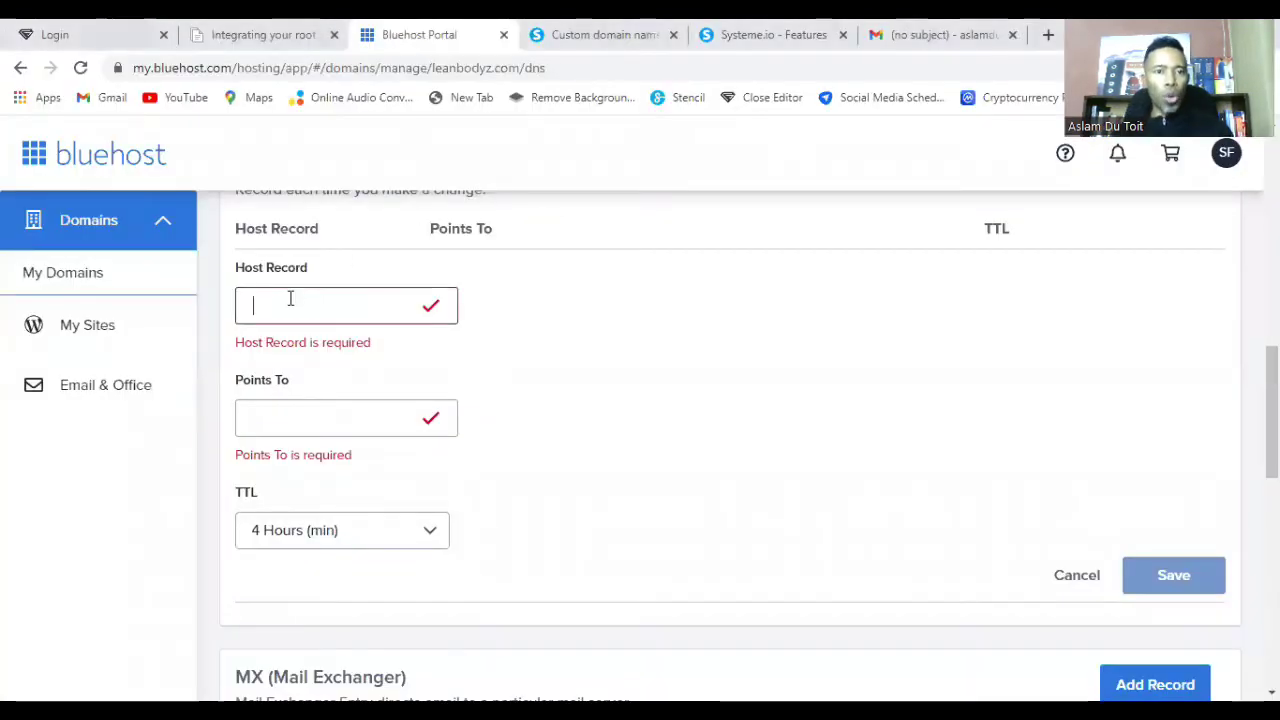
click(290, 298)
text(www)
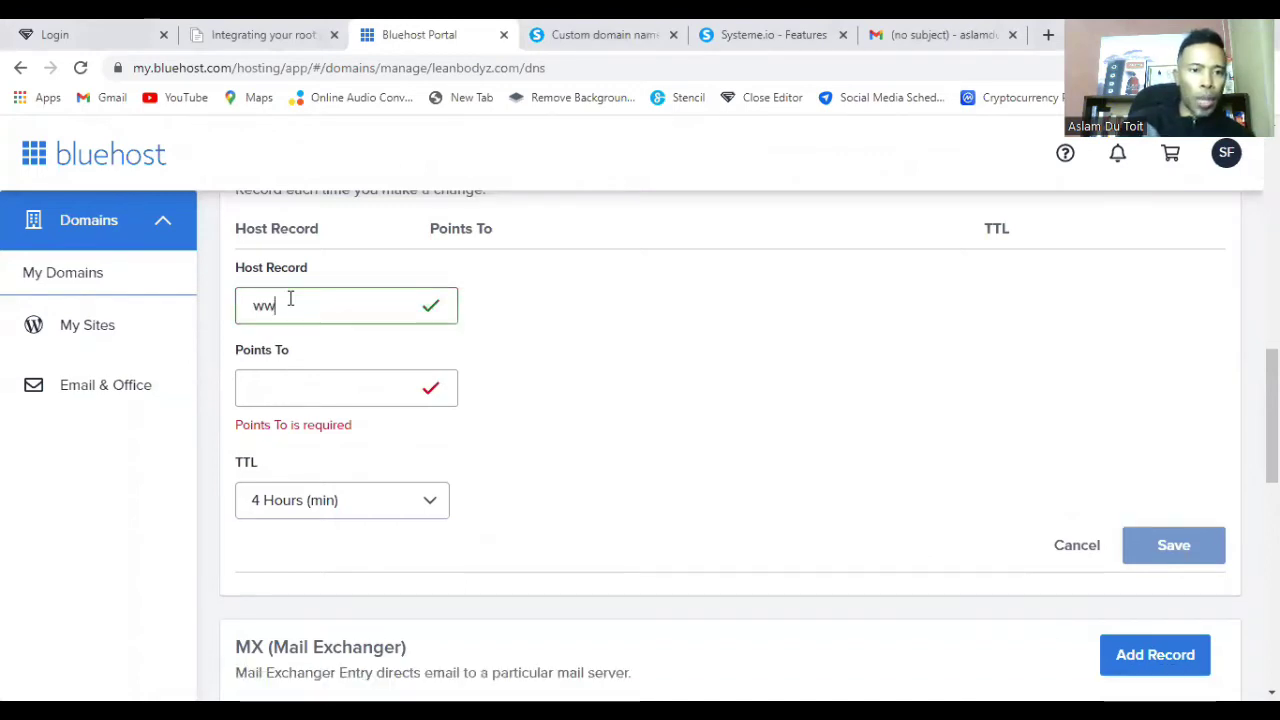
click(289, 382)
right_click(289, 382)
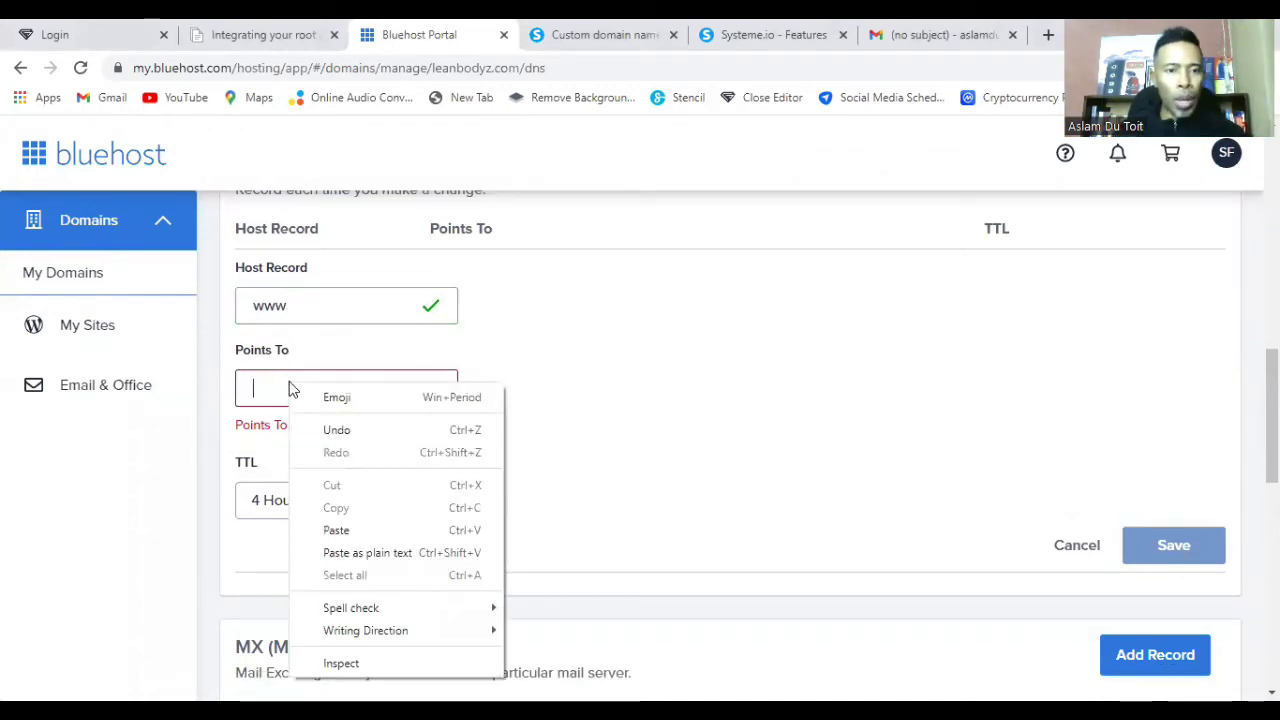
click(337, 531)
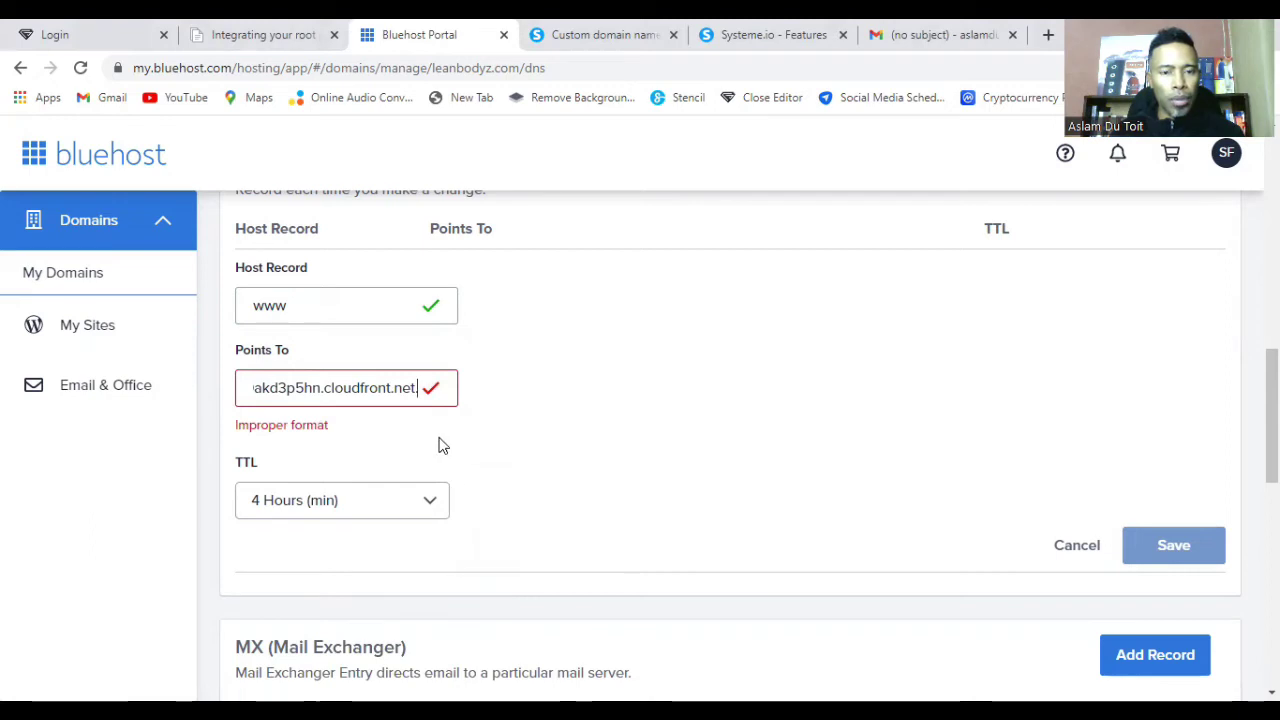
text(.)
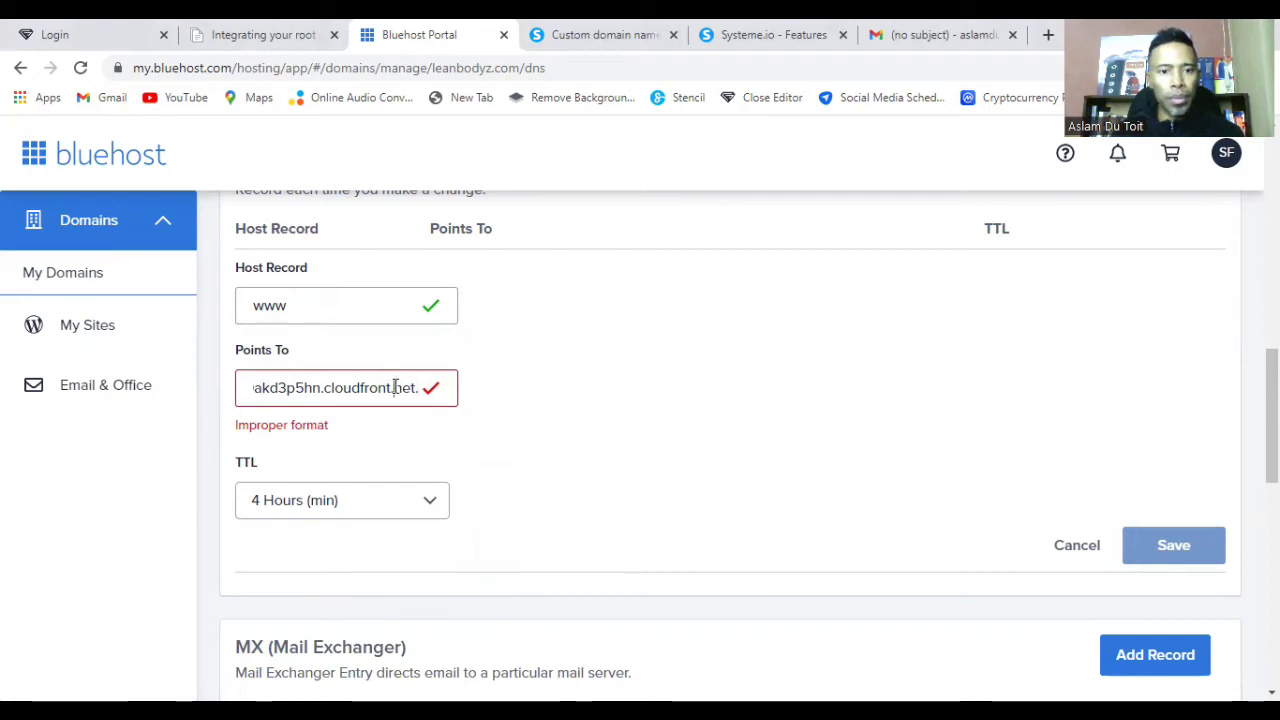
key(Home)
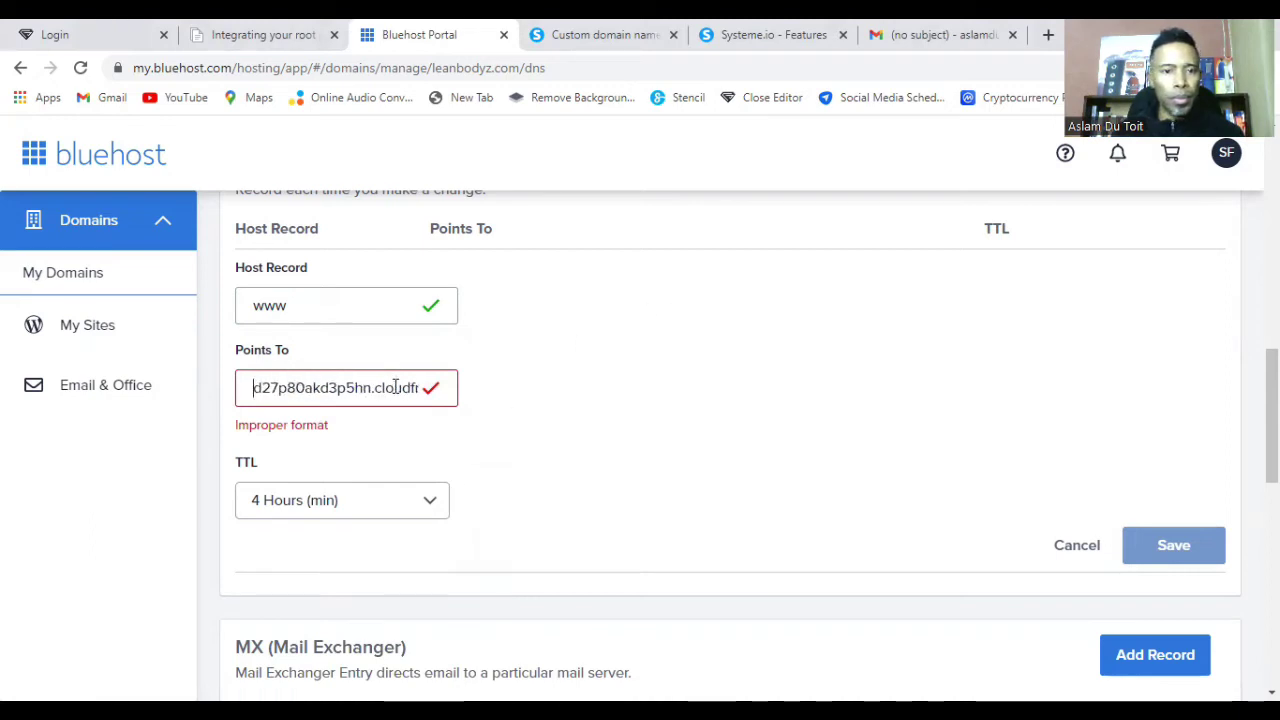
key(End)
key(BackSpace)
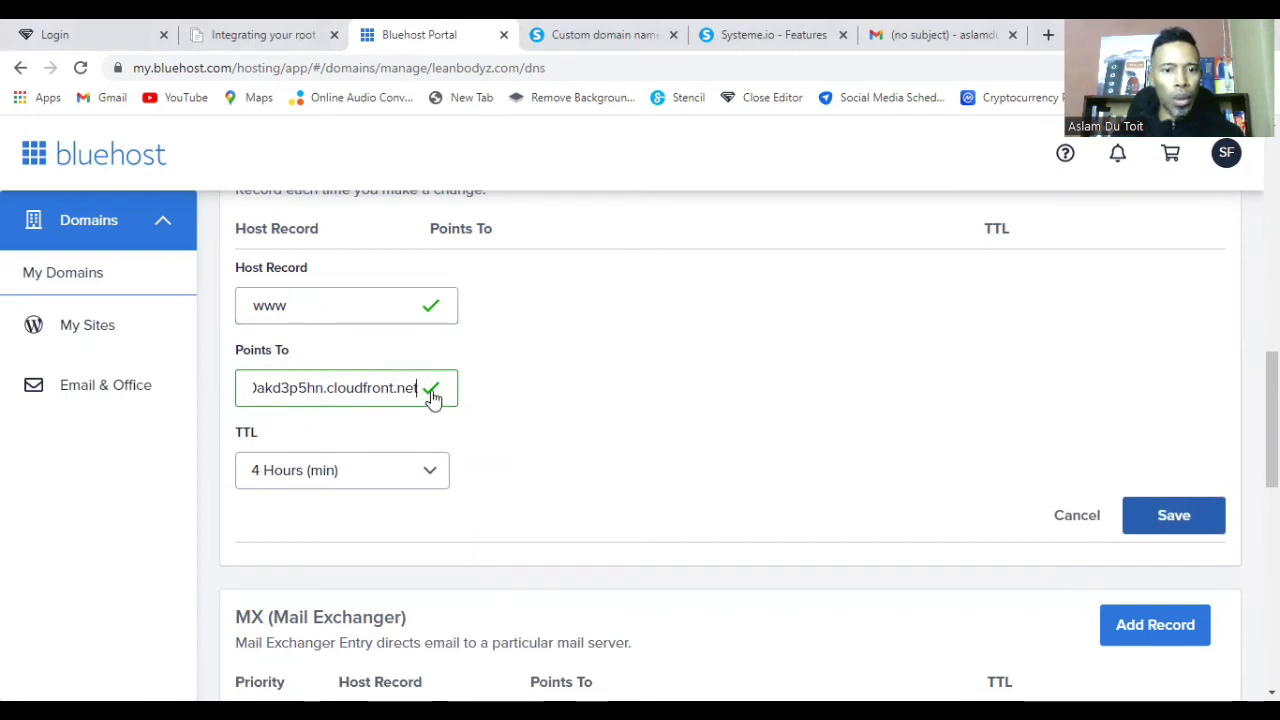
Step: Keep the 4 Hours TTL and save the www CNAME record
click(430, 479)
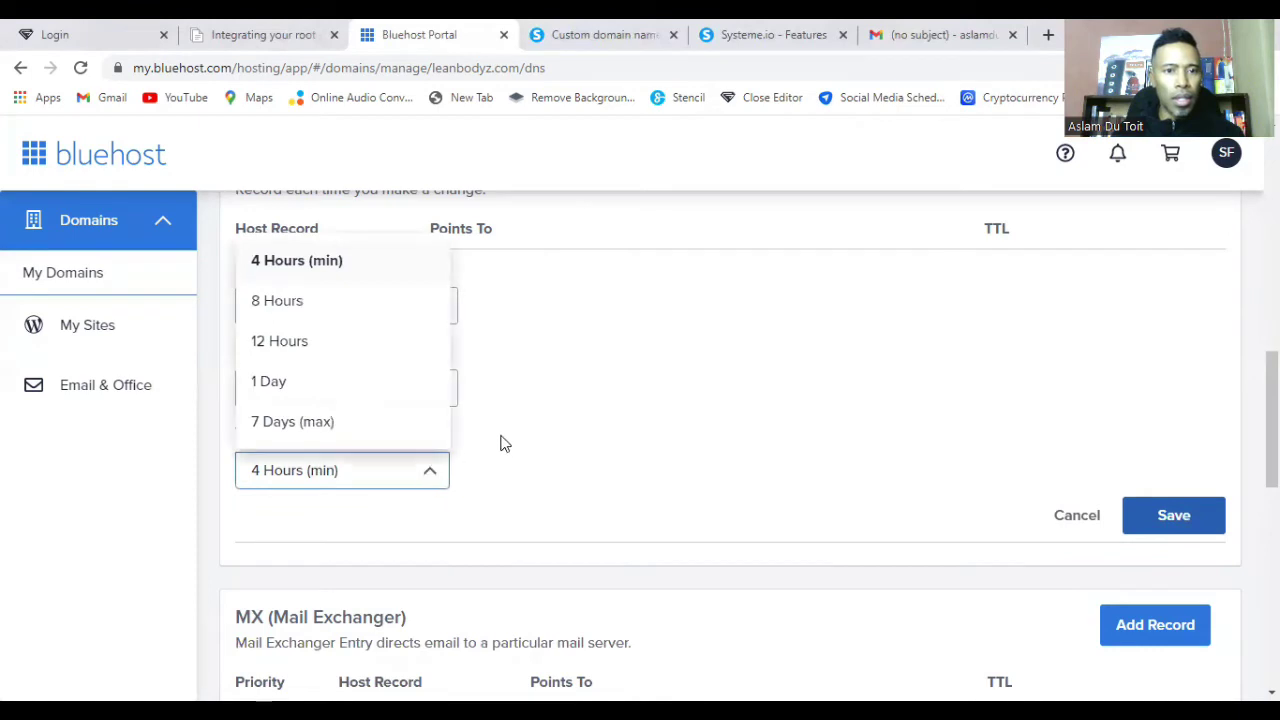
click(343, 264)
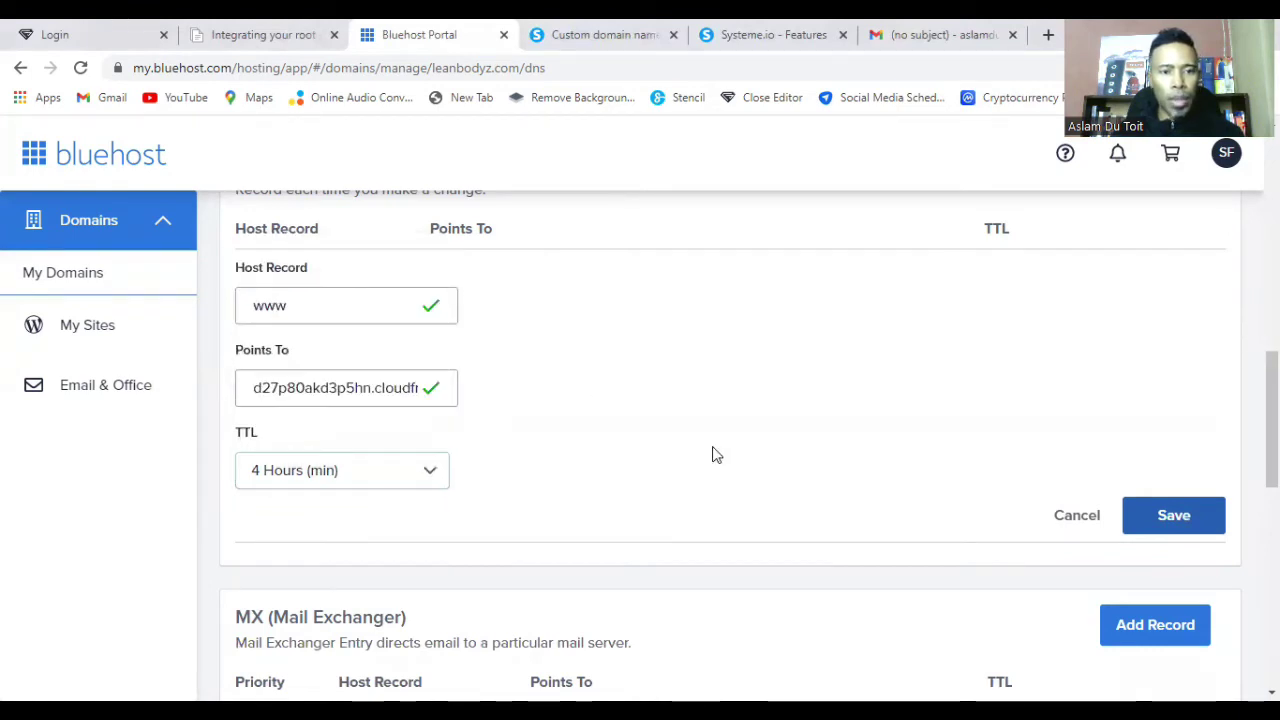
click(1166, 517)
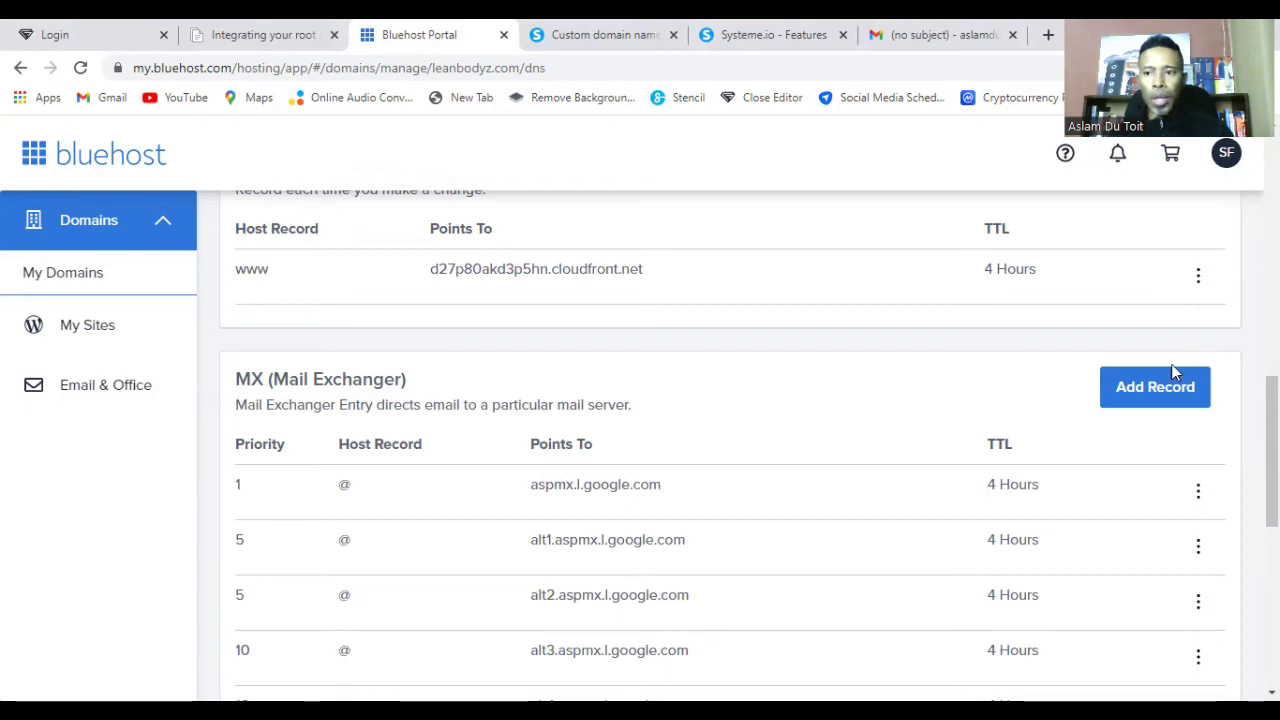
scroll(1173, 366, up, 1)
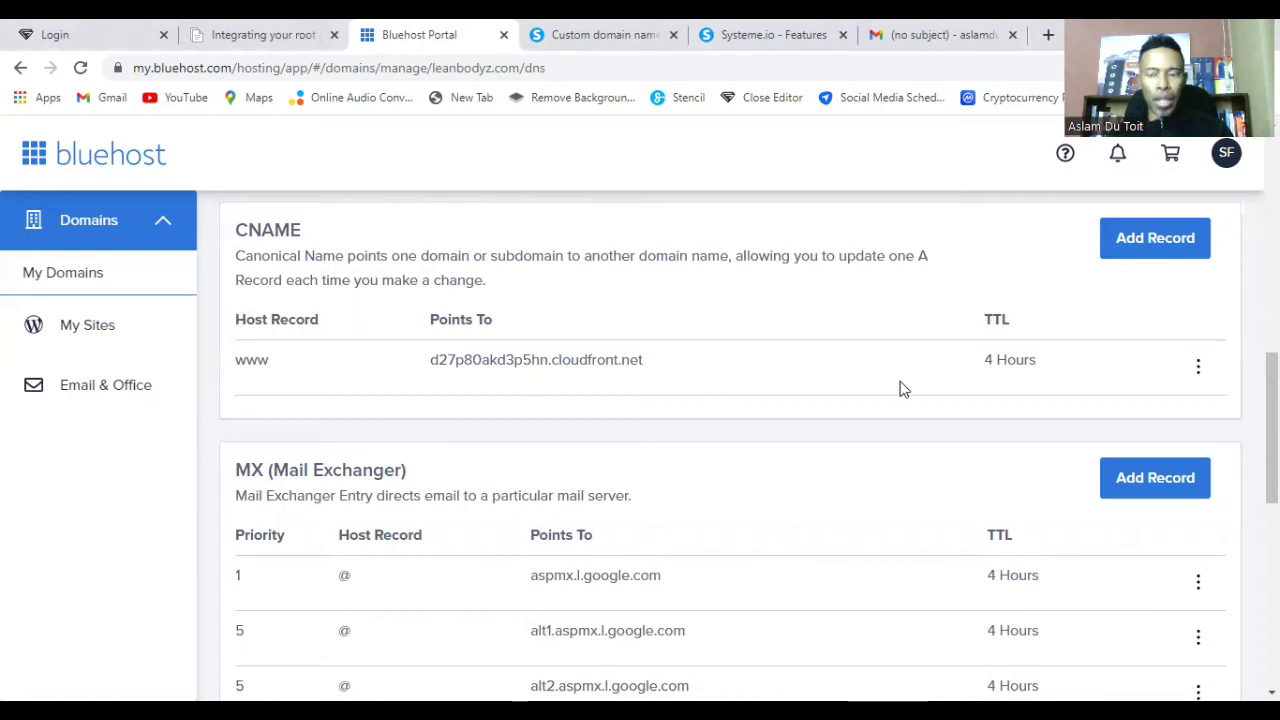
Step: Start another blank CNAME record in Bluehost's CNAME section
click(1141, 251)
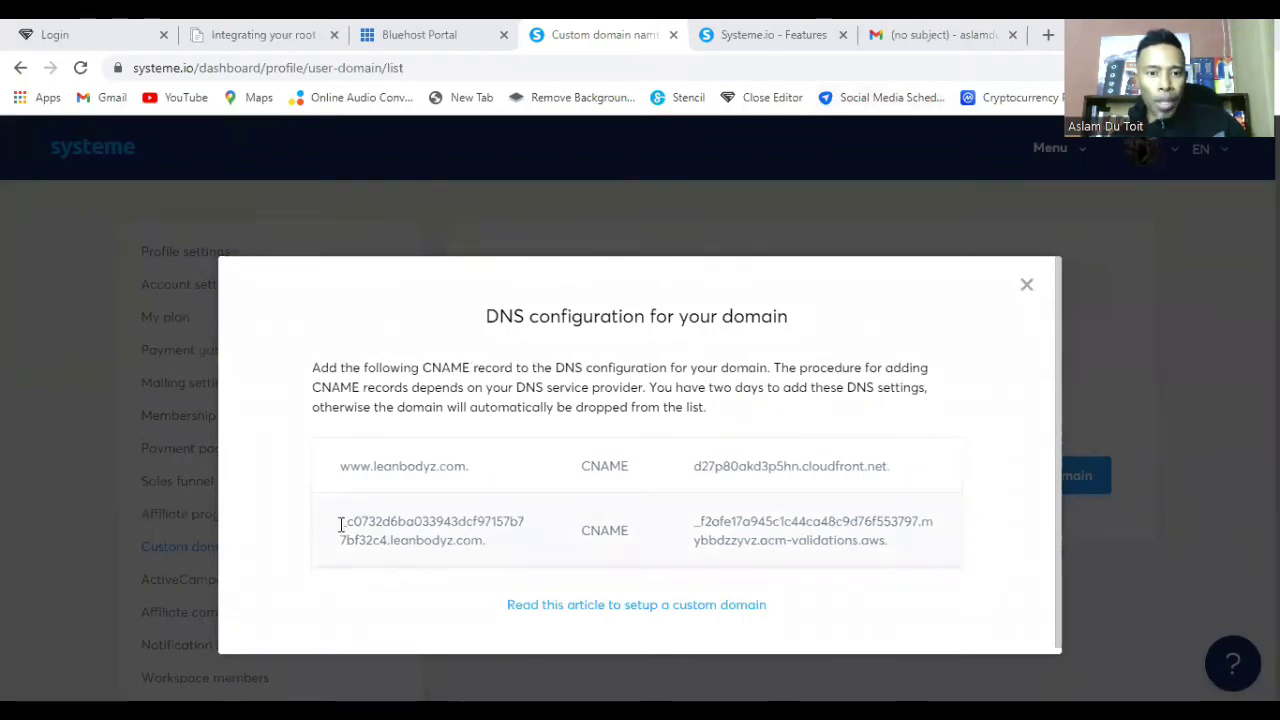
Step: Copy the ACM-validation CNAME host name from Systeme.io's DNS configuration dialog
drag(341, 524, 506, 537)
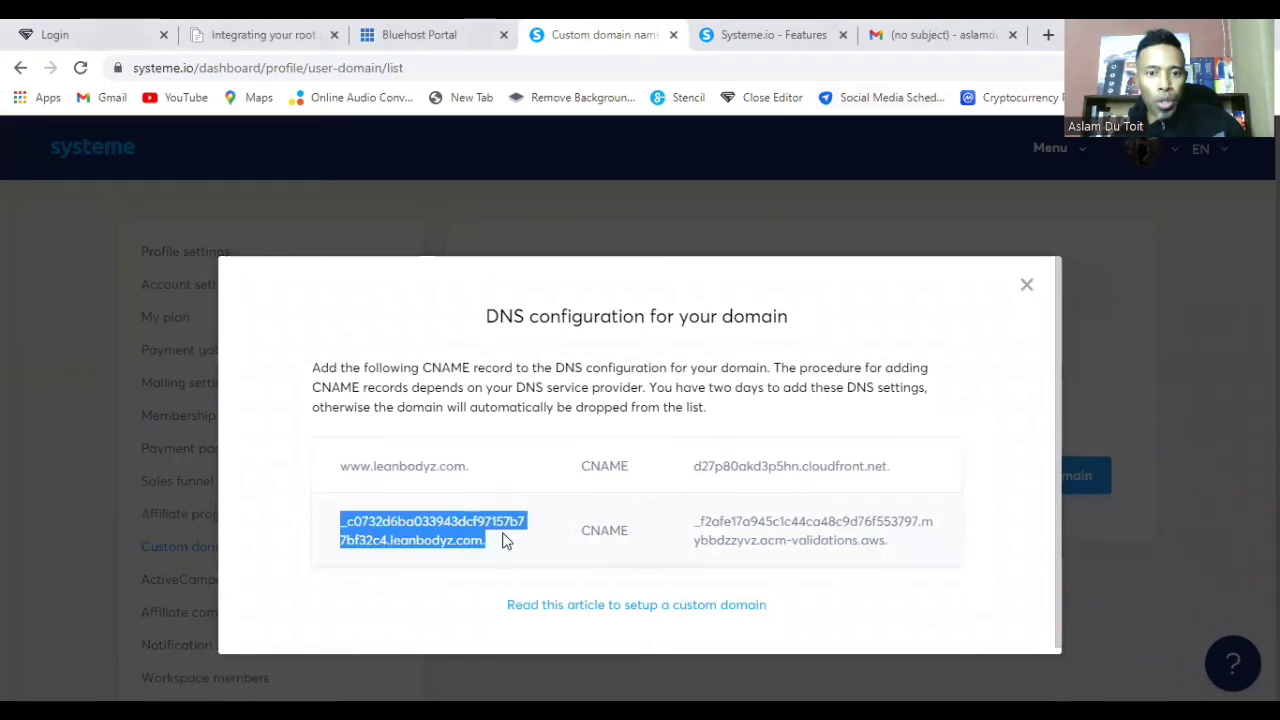
right_click(431, 527)
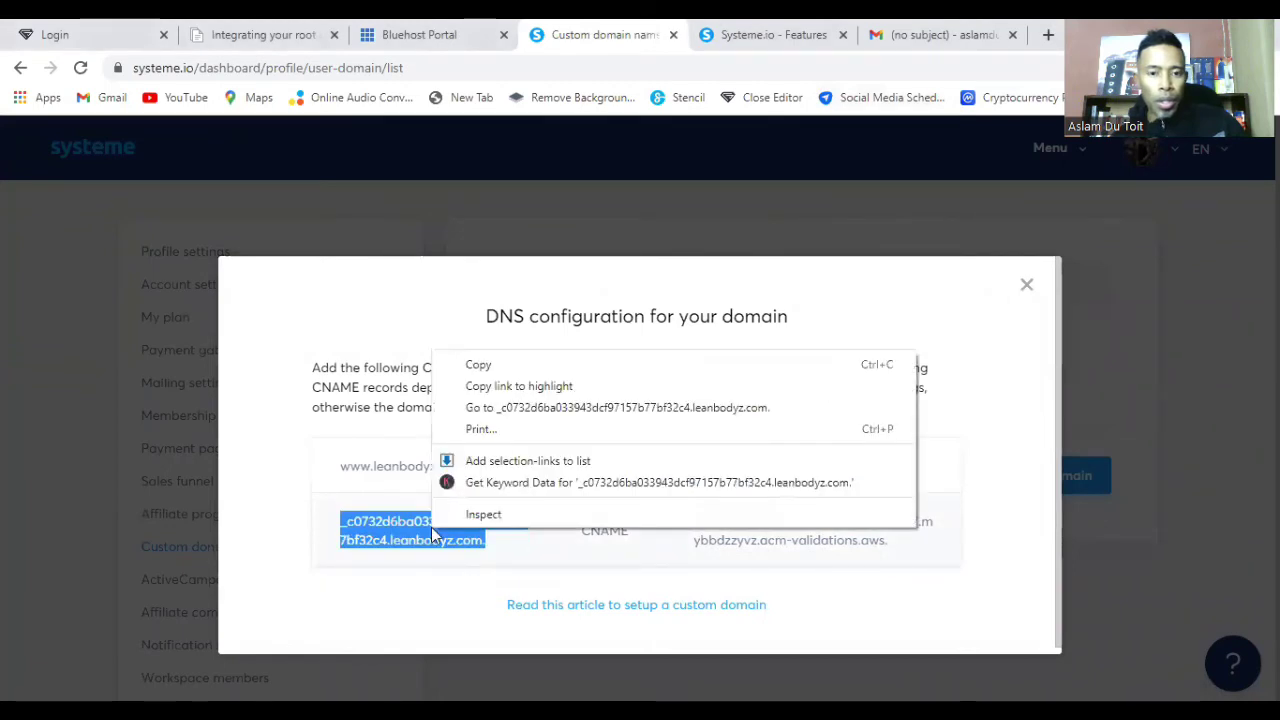
click(479, 365)
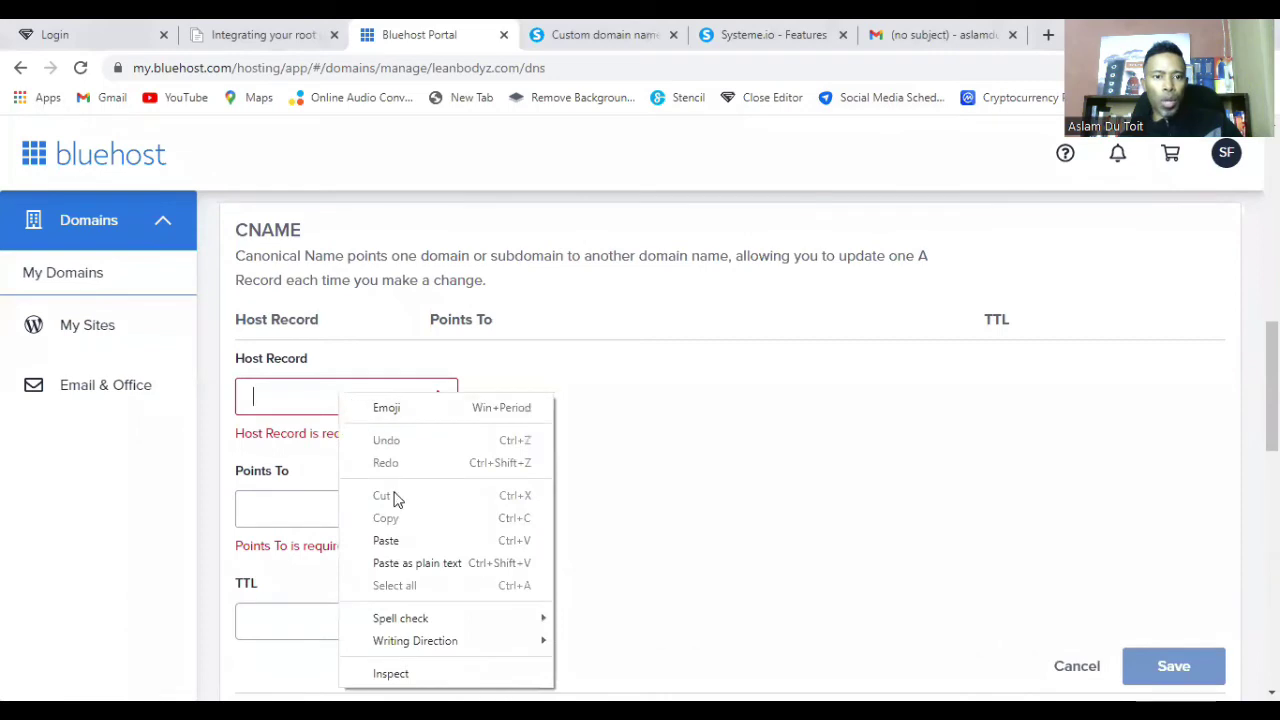
Step: Paste the validation host name and acm-validations.aws target, removing each trailing dot
click(399, 538)
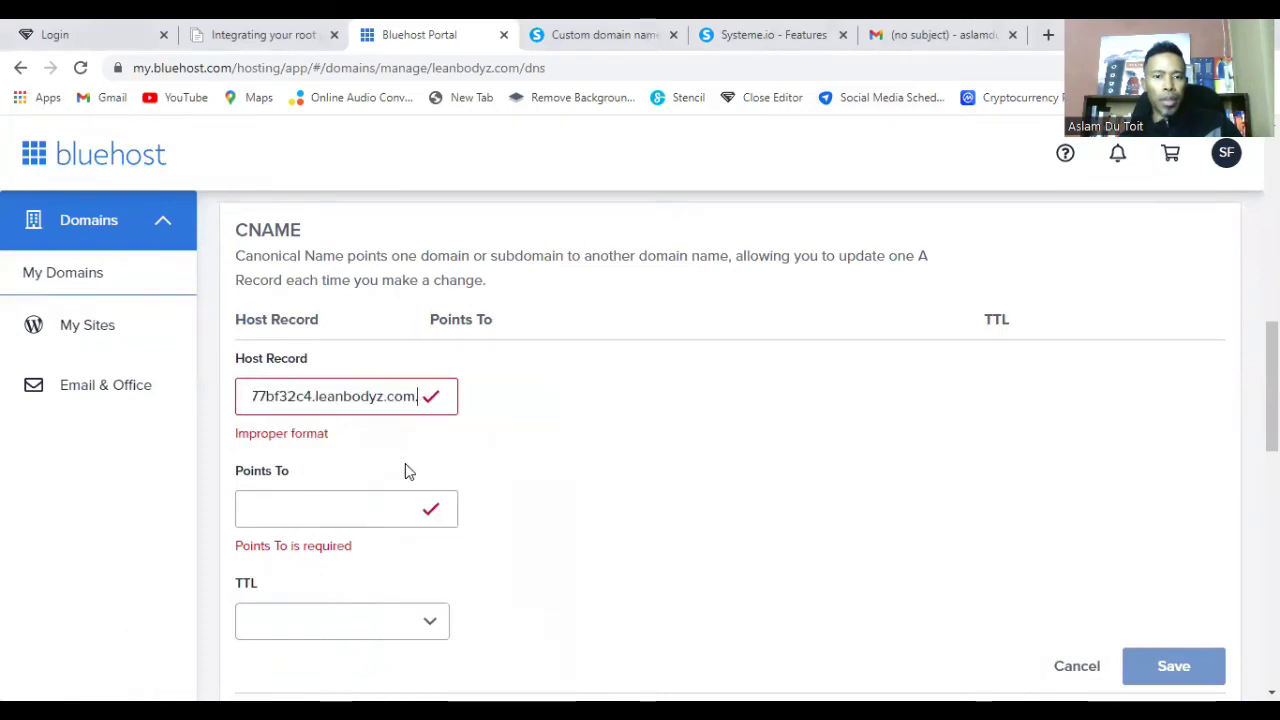
key(BackSpace)
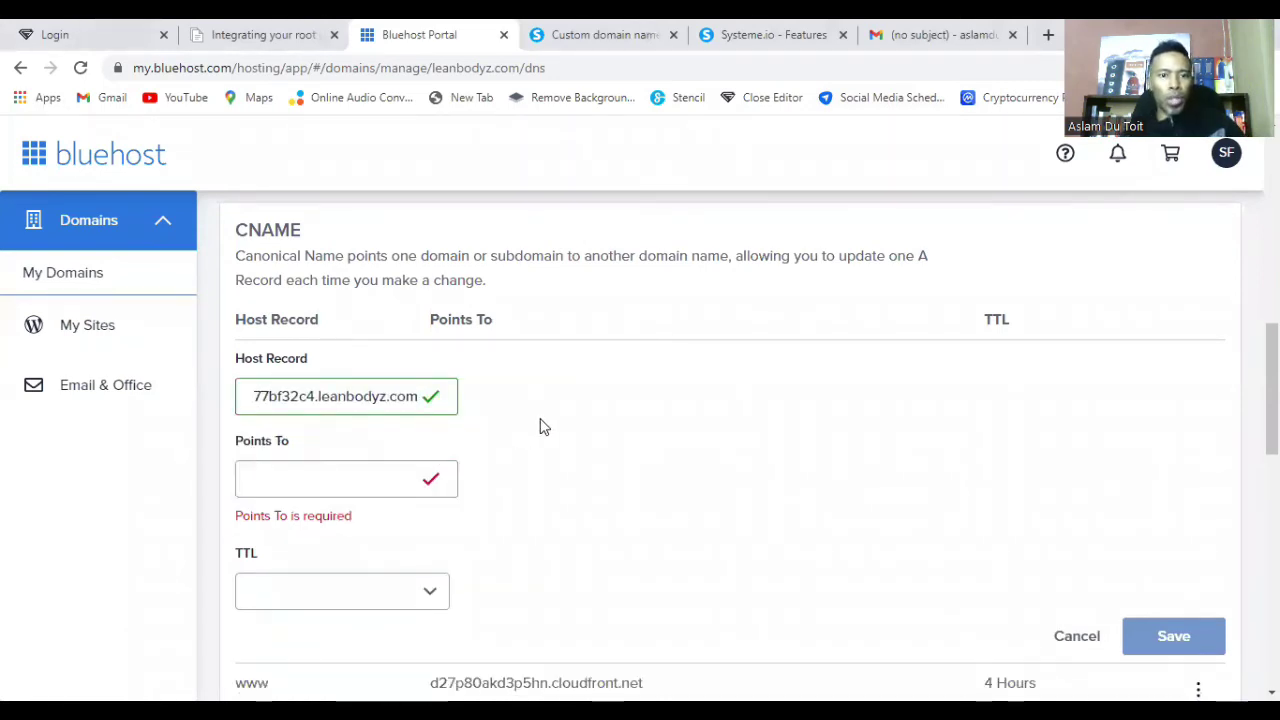
click(318, 478)
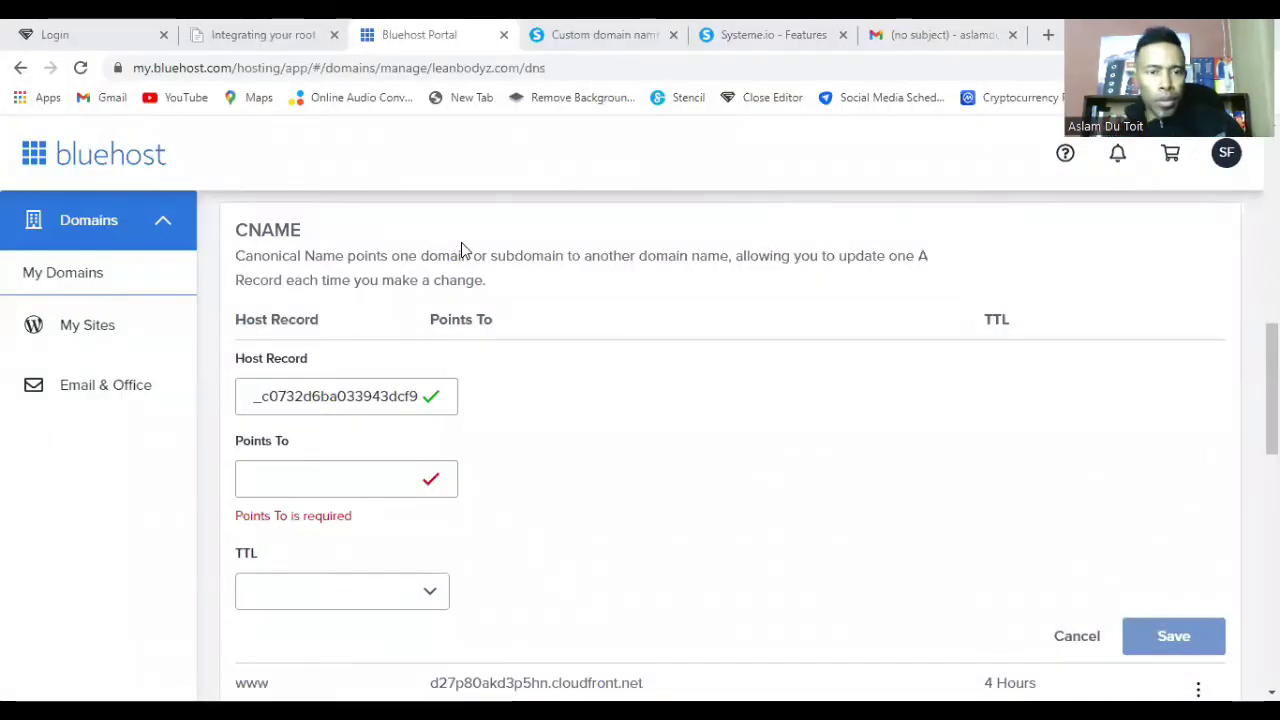
click(320, 472)
right_click(320, 473)
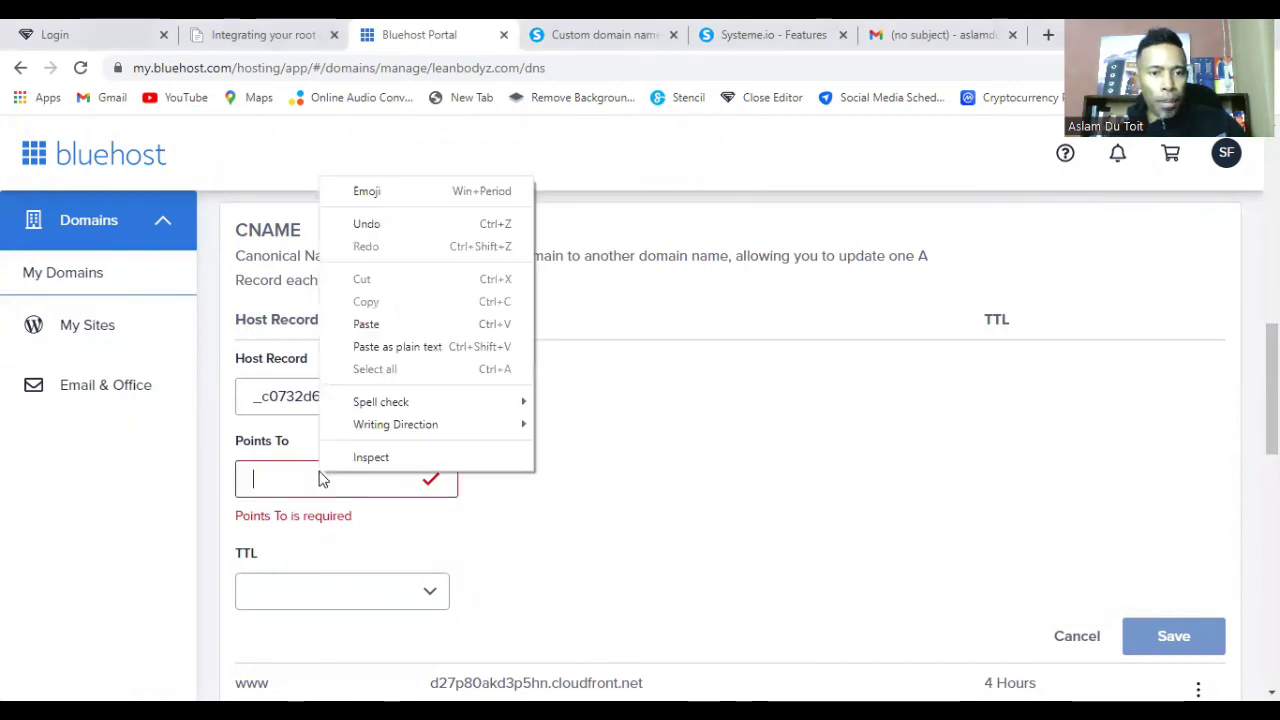
click(366, 328)
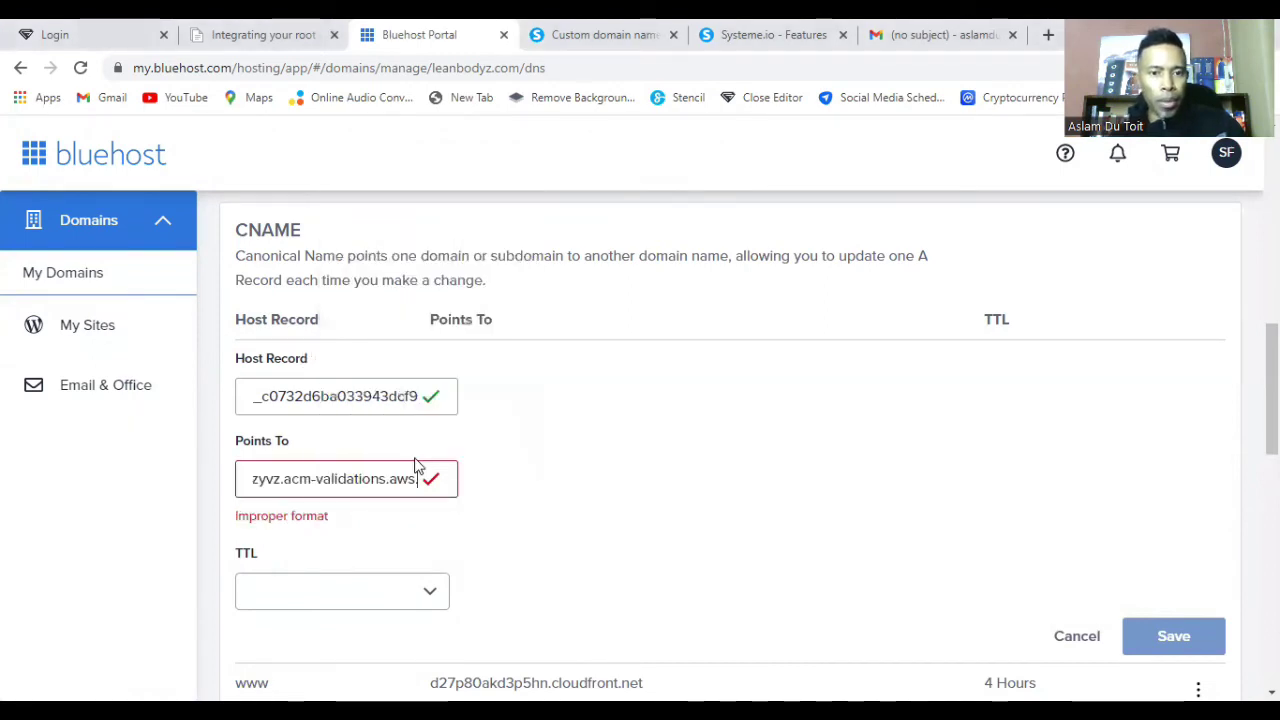
key(BackSpace)
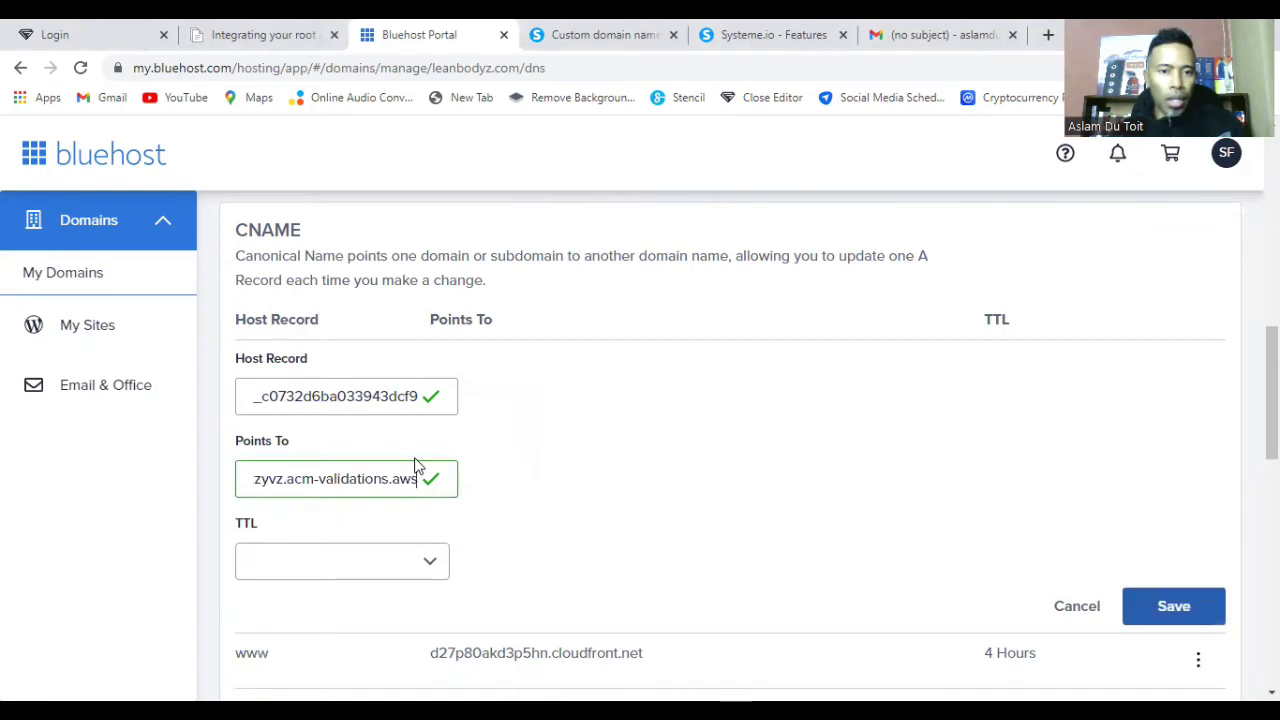
Step: Set the validation record's TTL to 4 Hours (min)
click(432, 566)
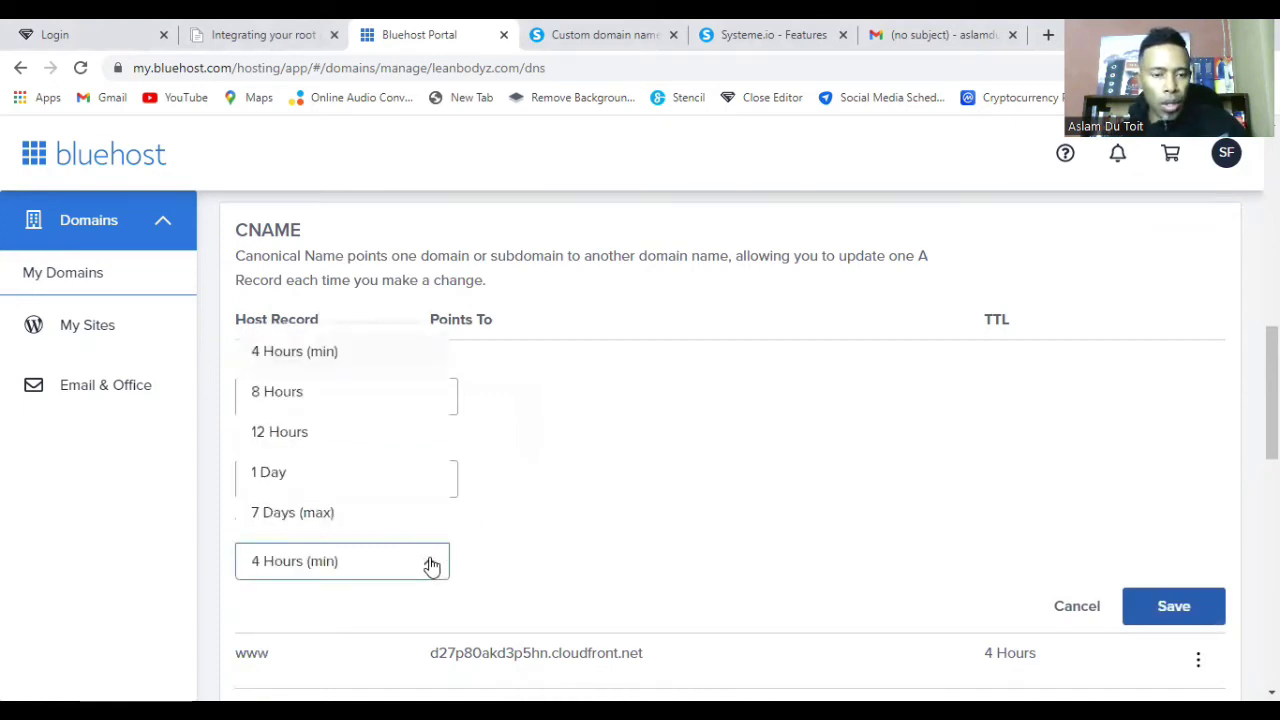
click(431, 566)
click(432, 566)
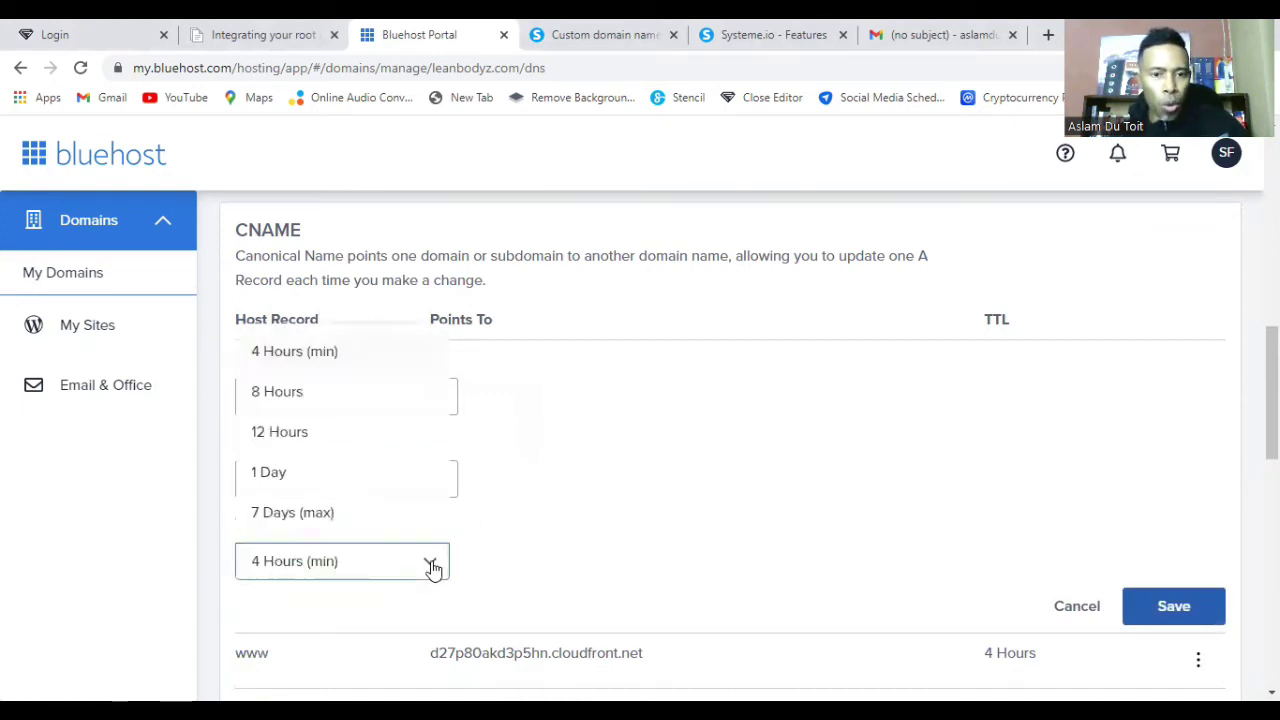
click(325, 360)
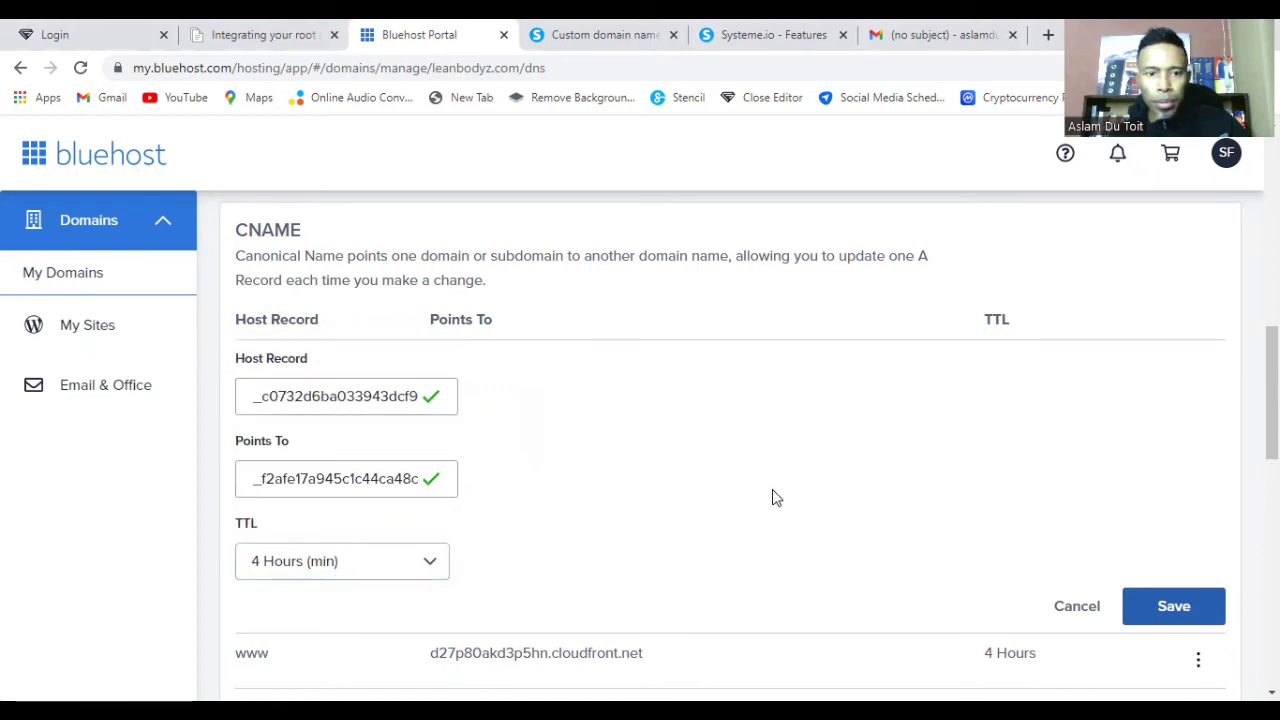
Step: Save the ACM-validation CNAME record in Bluehost
click(1175, 609)
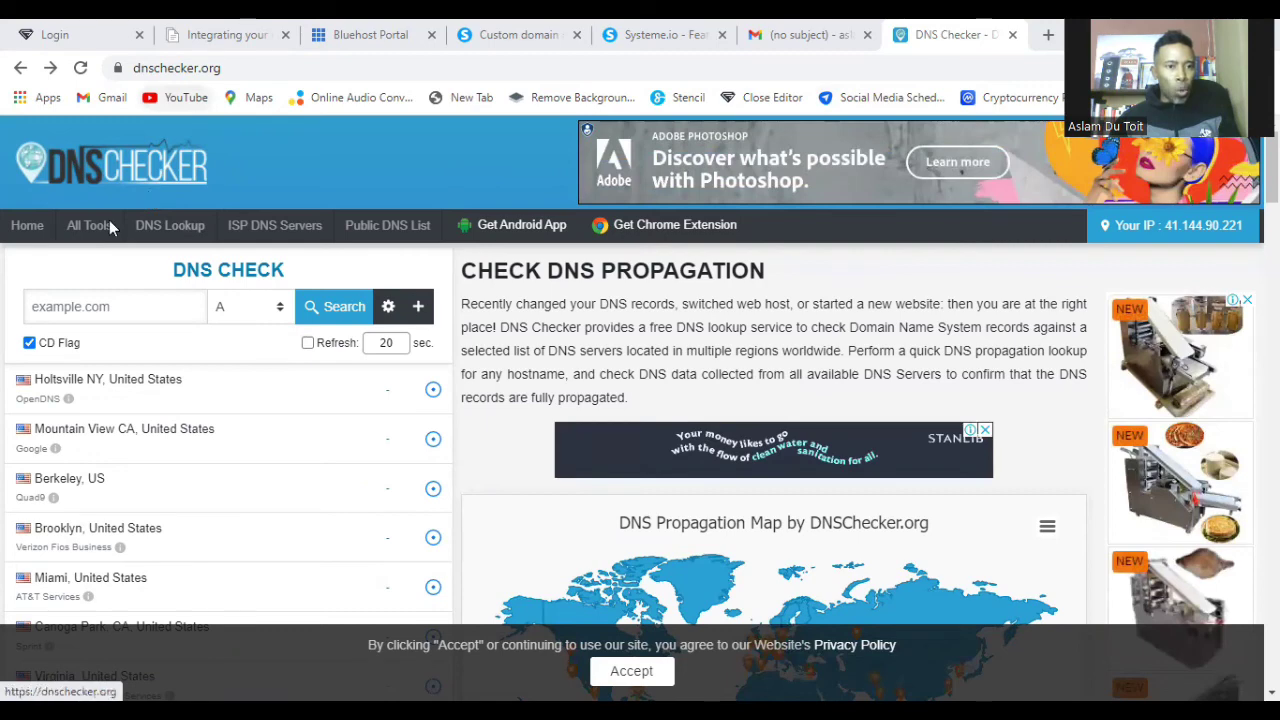
click(86, 307)
text(www.)
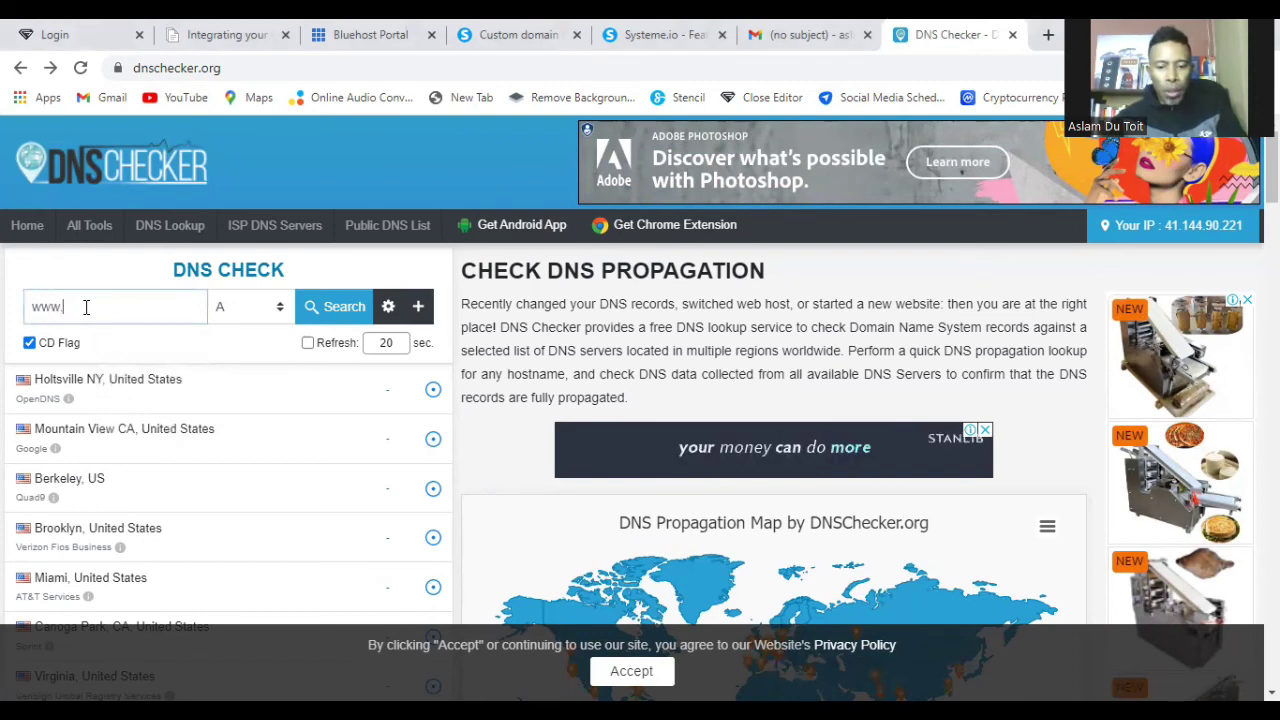
text(learn)
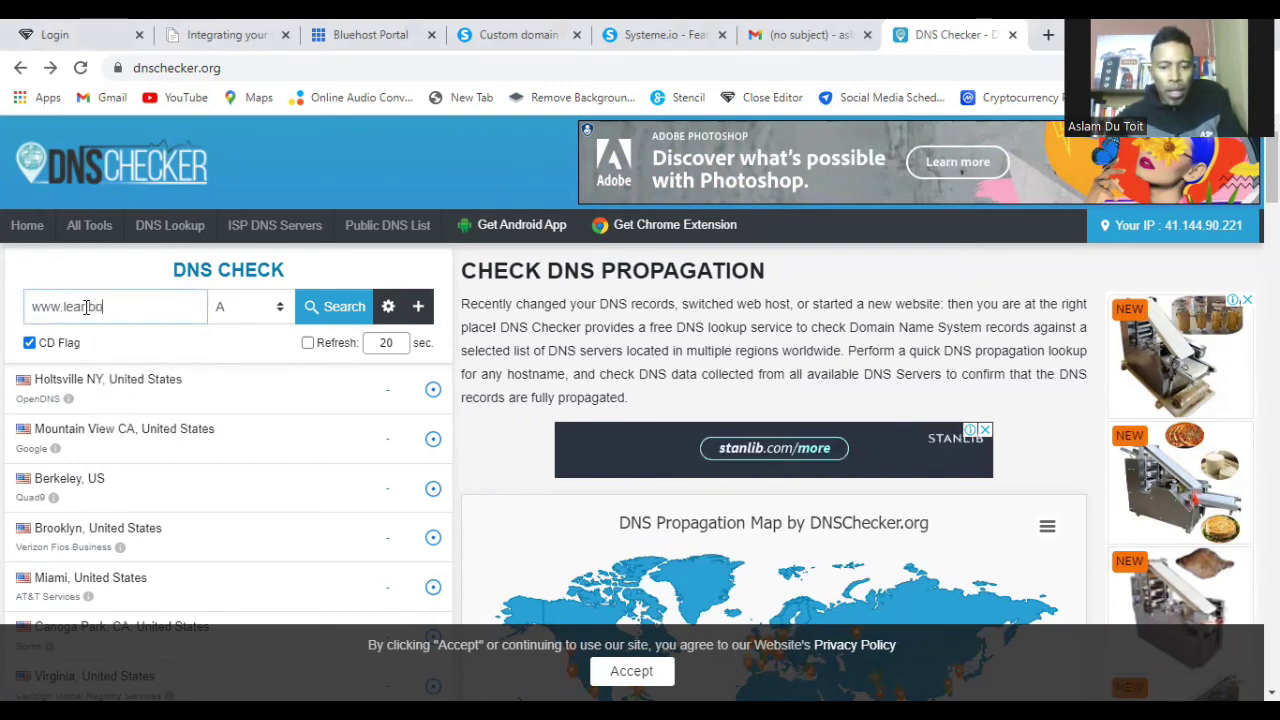
text(bodyz.com)
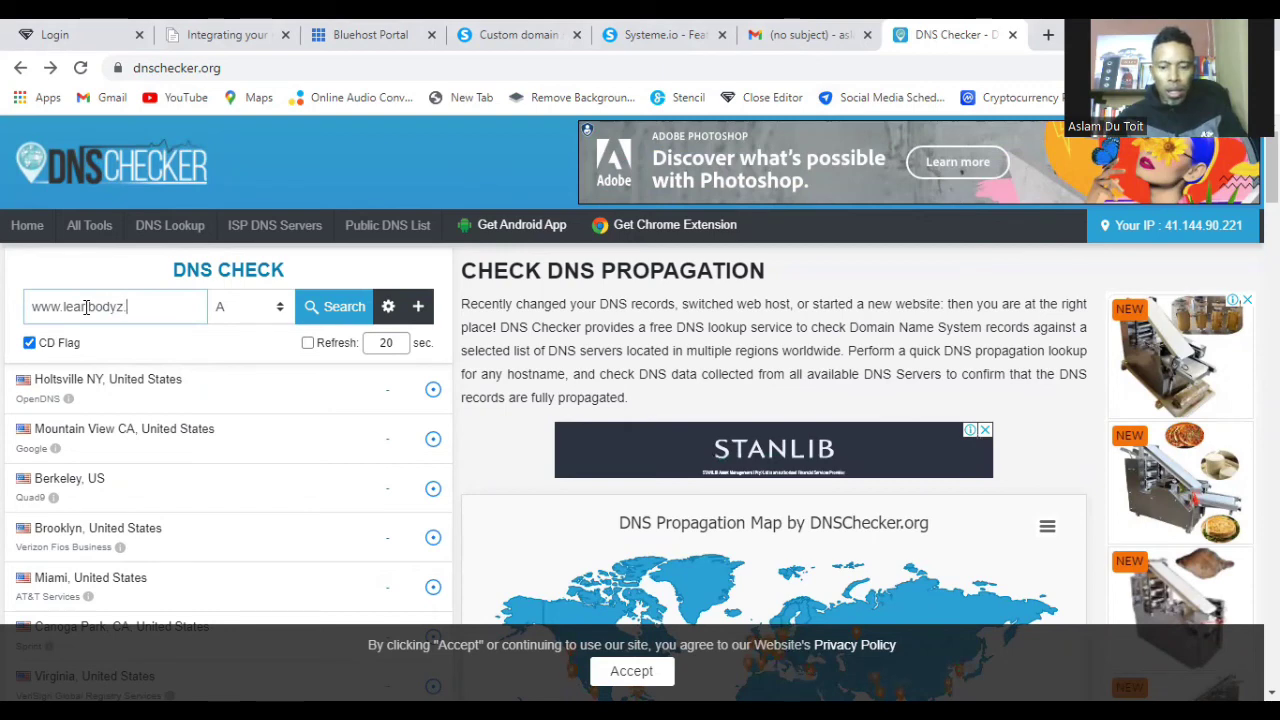
click(283, 317)
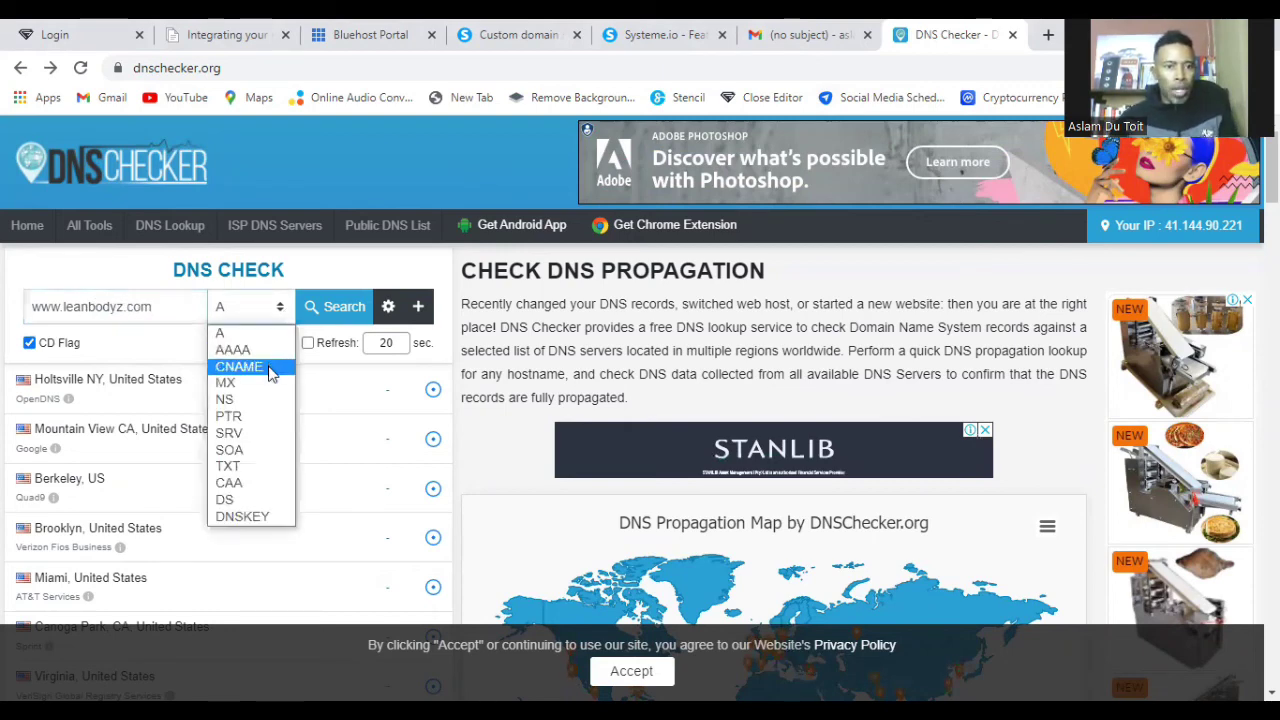
click(268, 368)
click(334, 308)
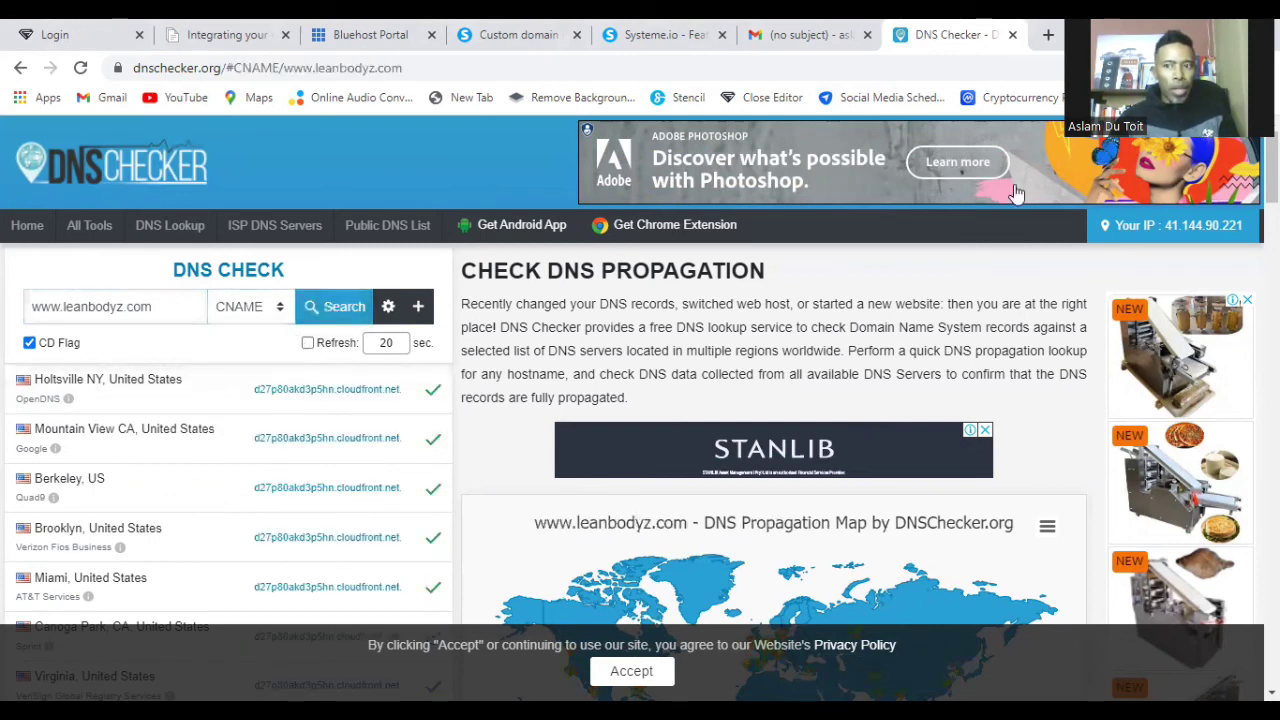
scroll(640, 420, down, 3)
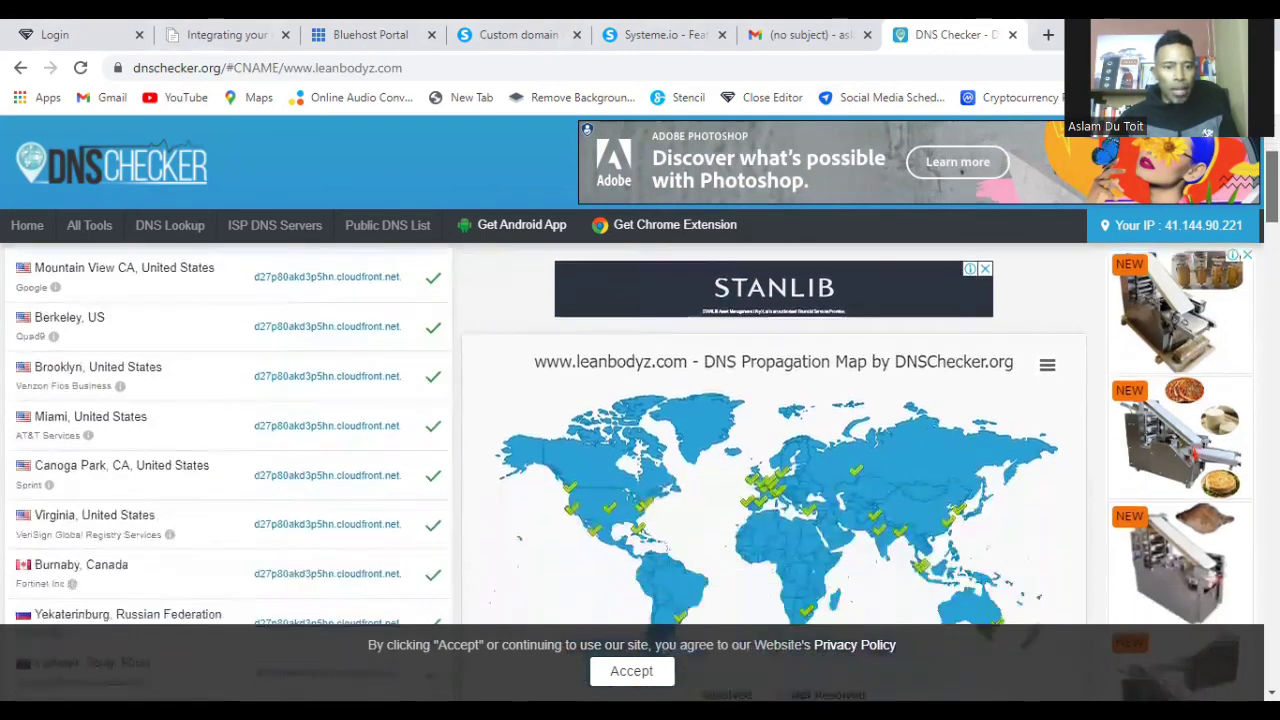
scroll(228, 430, down, 4)
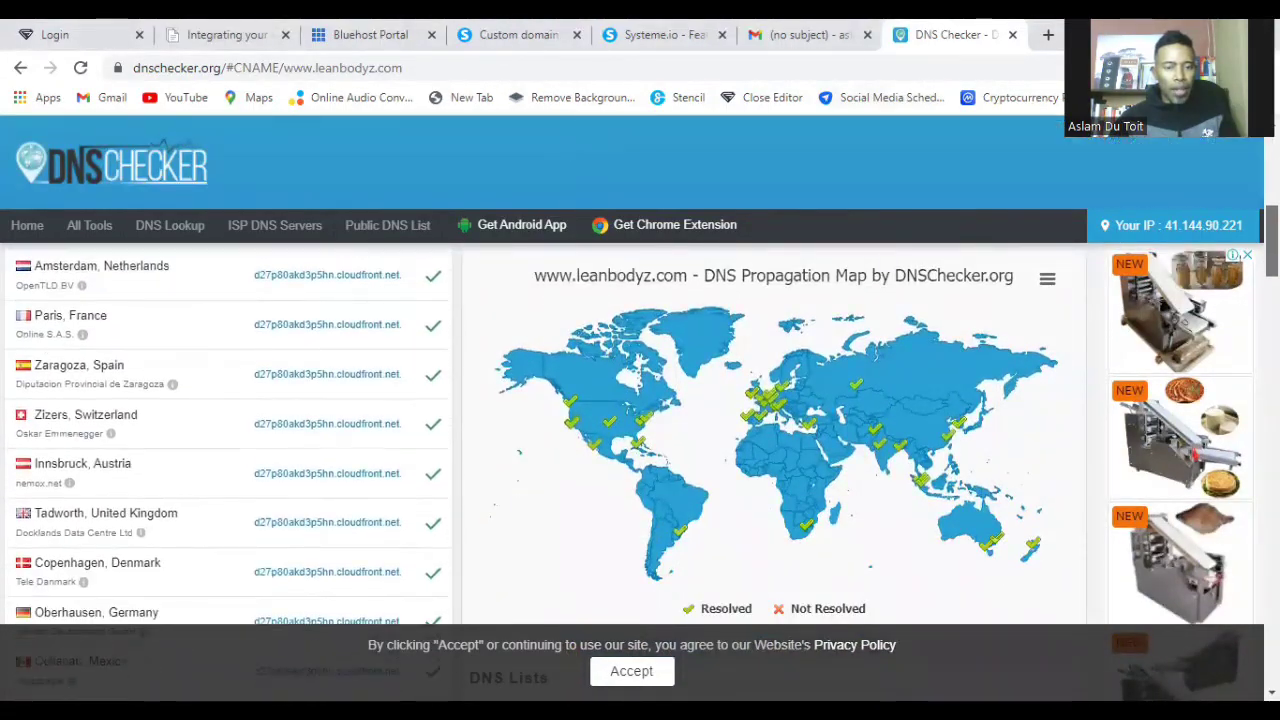
scroll(228, 430, down, 5)
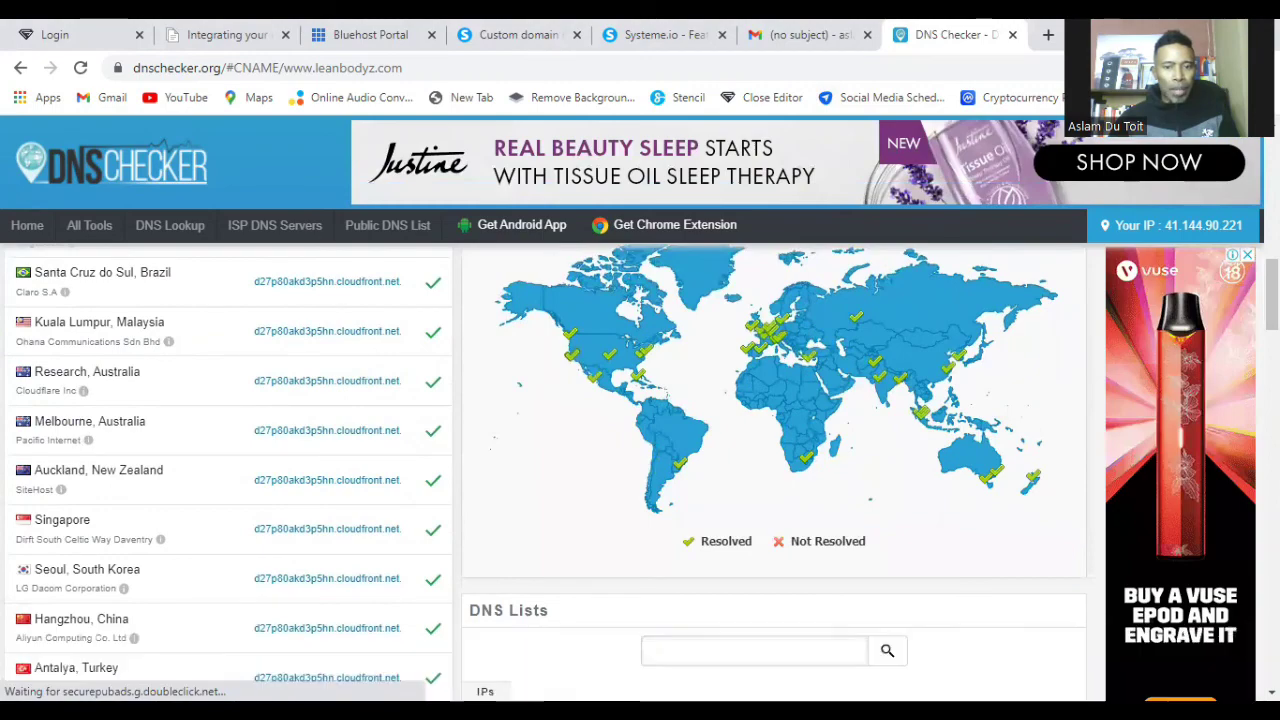
scroll(640, 420, down, 3)
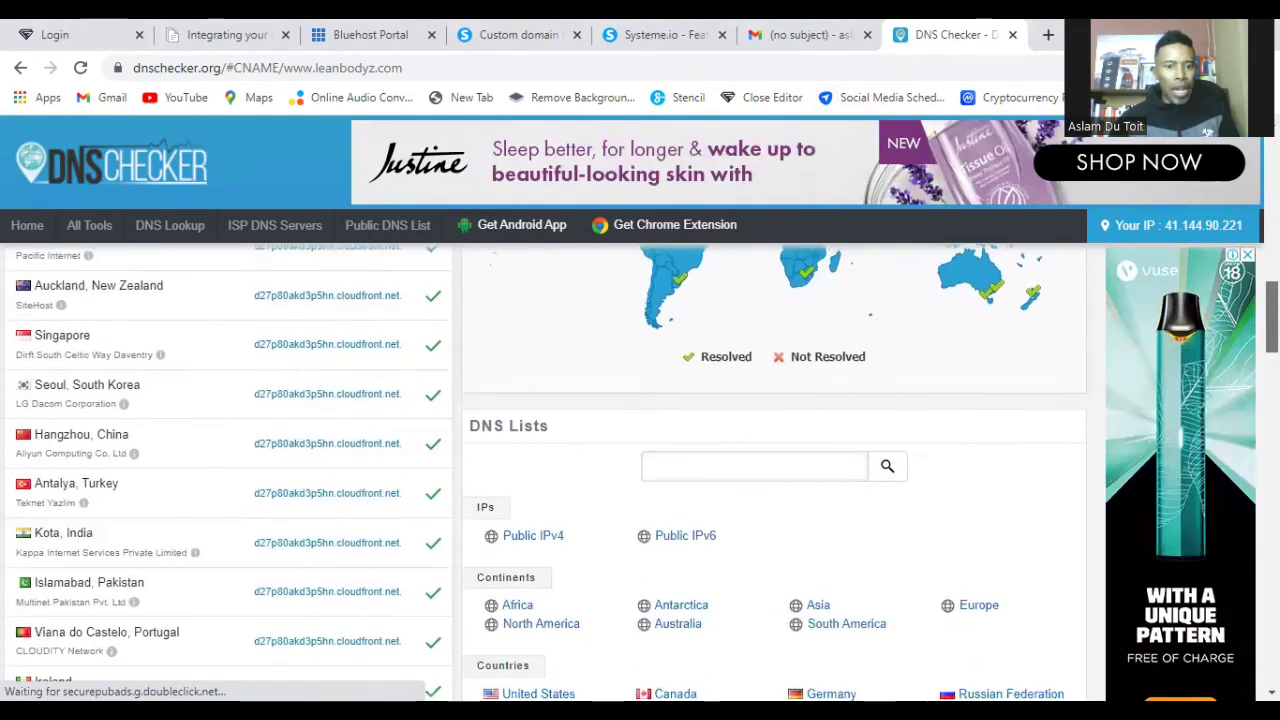
scroll(1208, 131, down, 1)
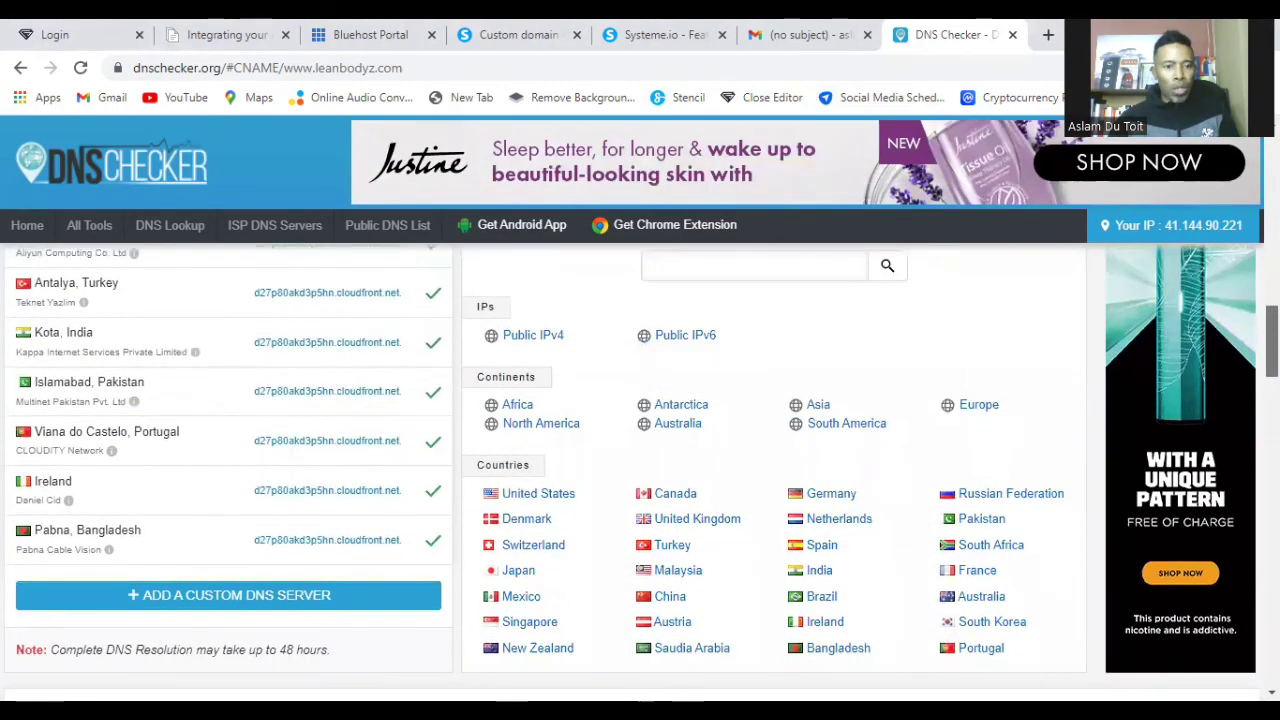
scroll(1208, 131, up, 2)
scroll(1208, 131, up, 5)
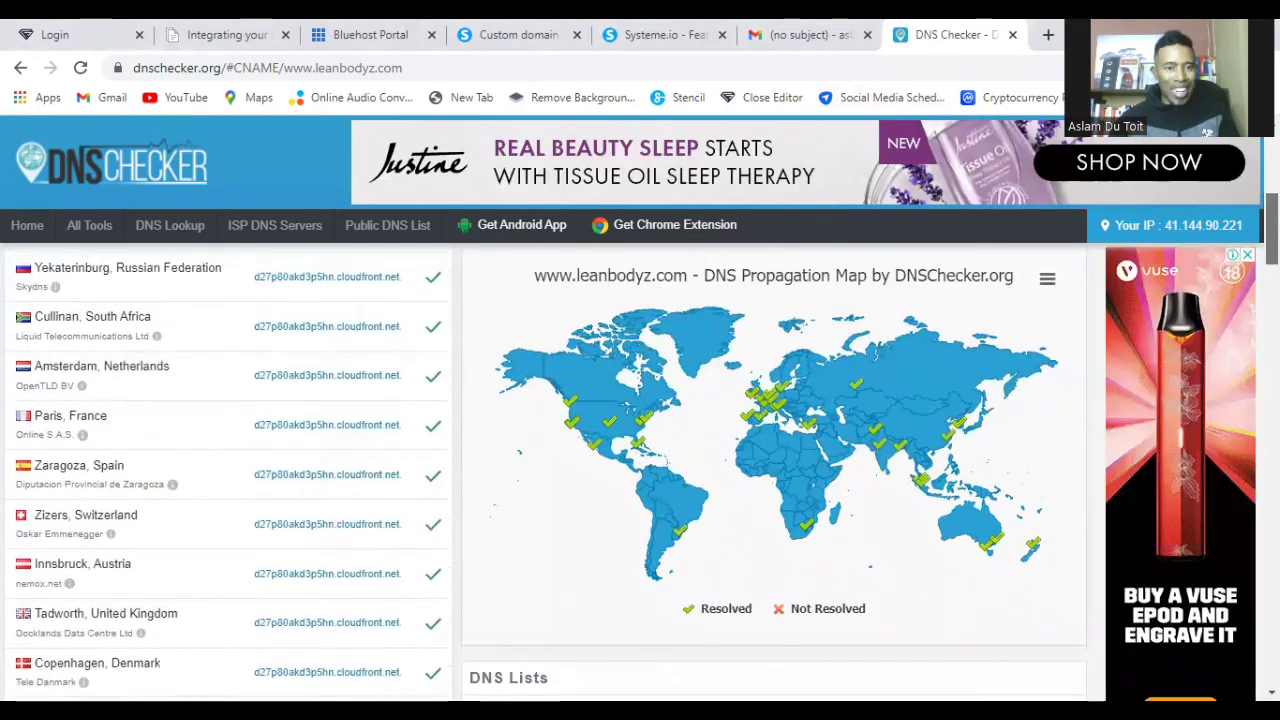
scroll(1208, 131, up, 2)
scroll(640, 450, up, 2)
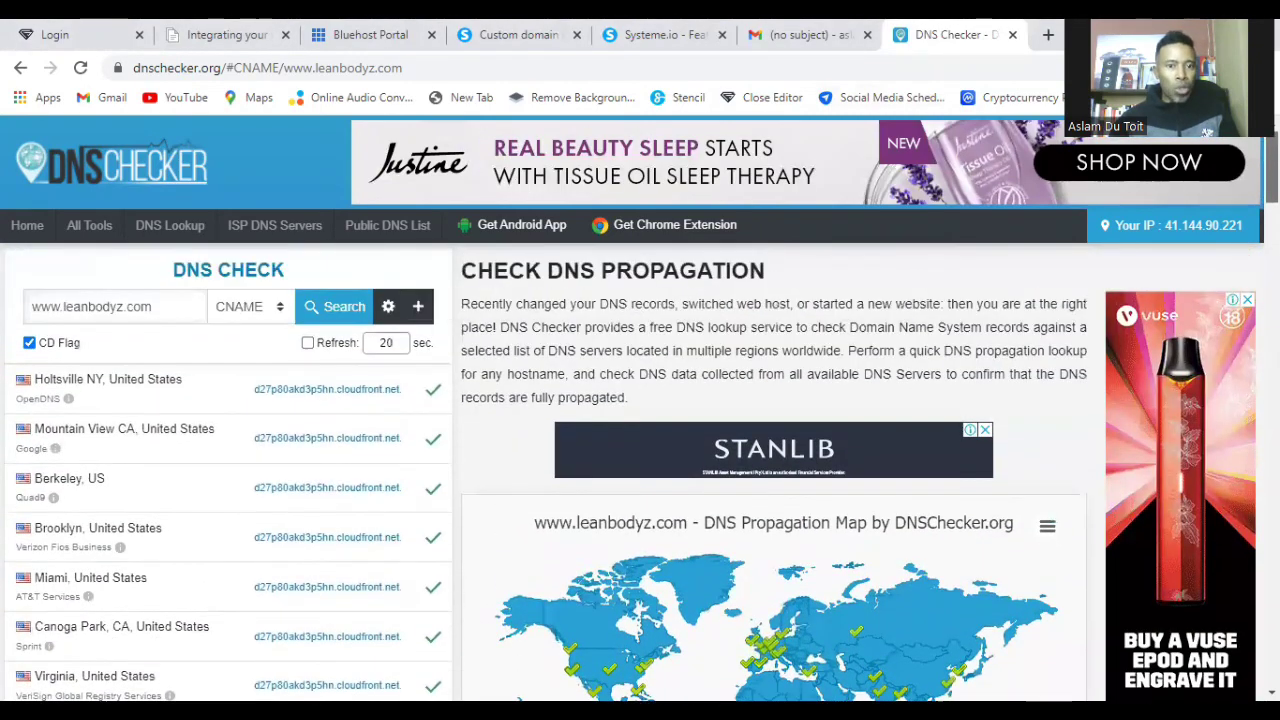